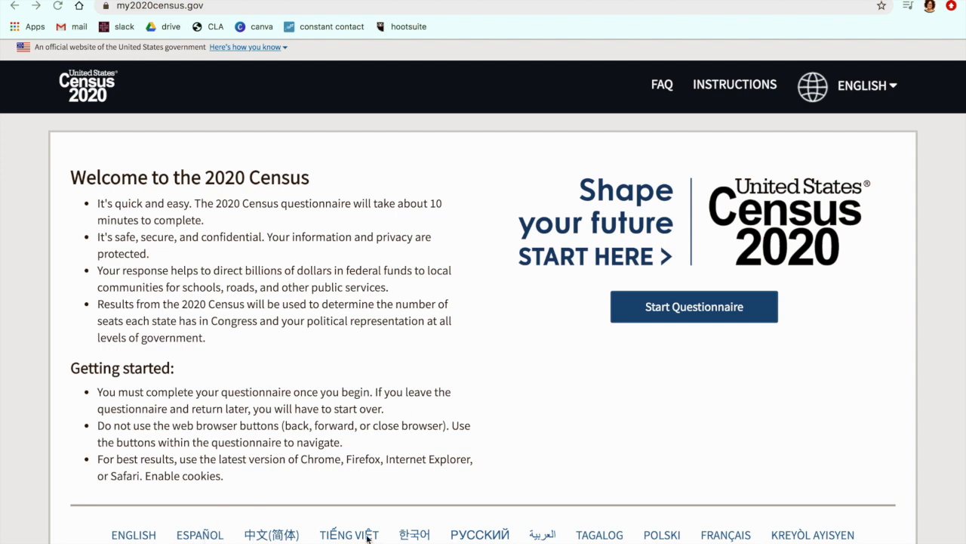
# Step: Preview the census welcome page in Español and return it to English using the language links below the text
pyautogui.click(199, 536)
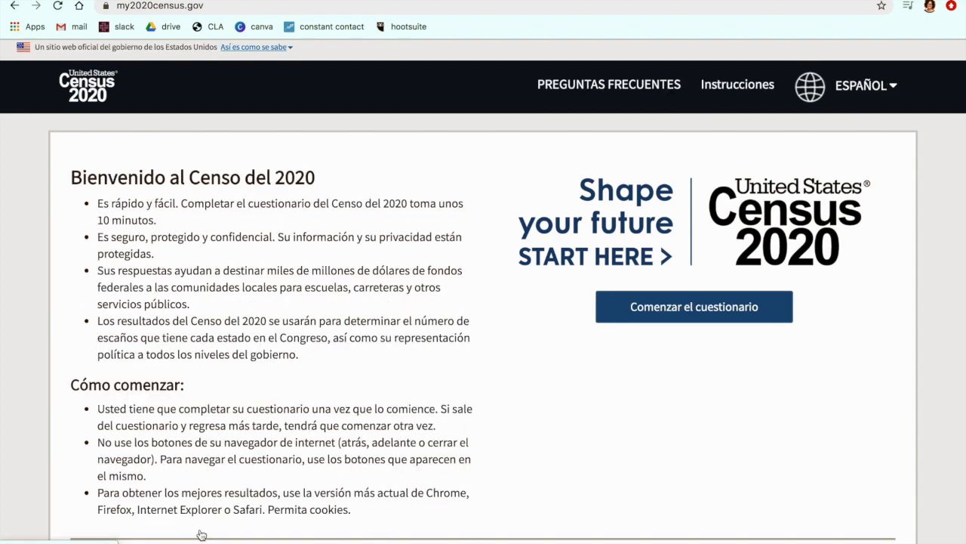
pyautogui.scroll(-3, 227, 536)
pyautogui.scroll(2, 262, 540)
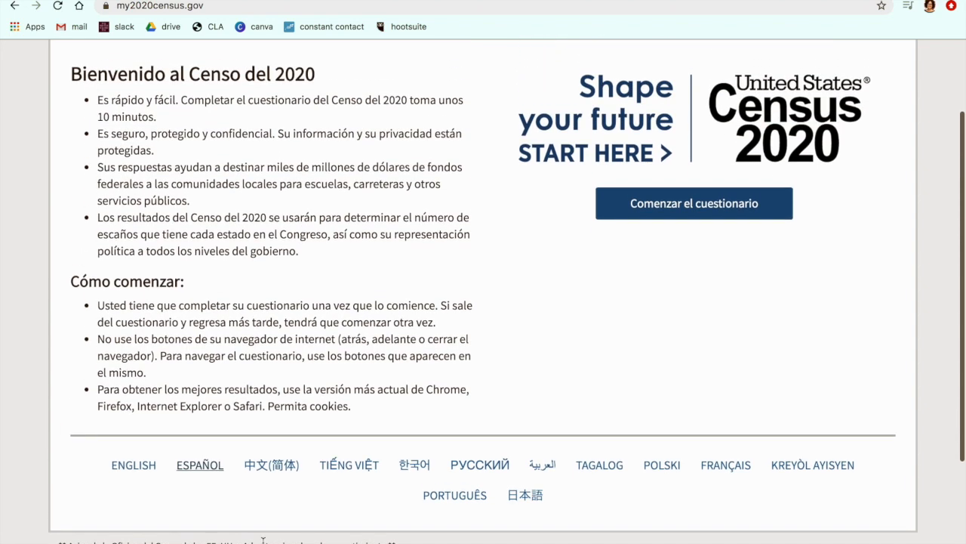
pyautogui.scroll(1, 262, 540)
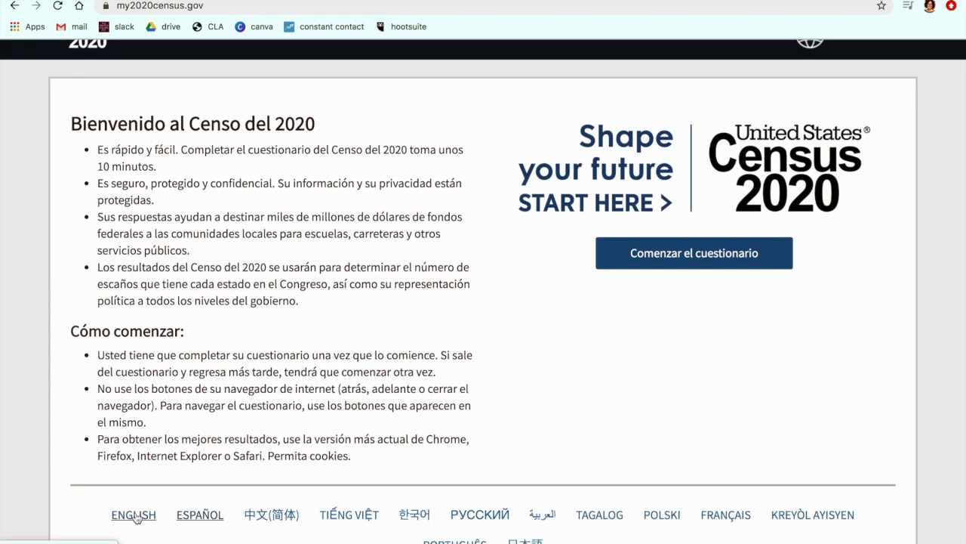
pyautogui.click(135, 516)
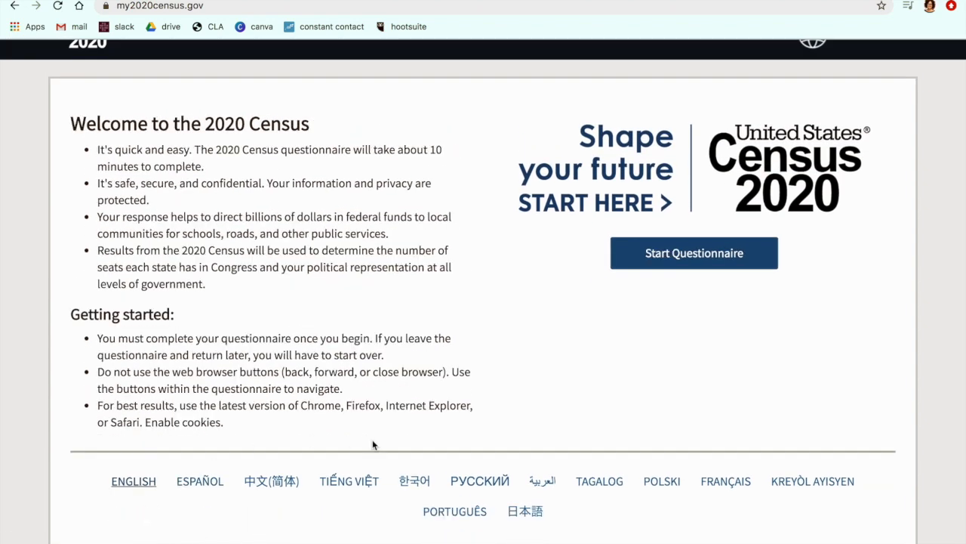
pyautogui.scroll(1, 509, 391)
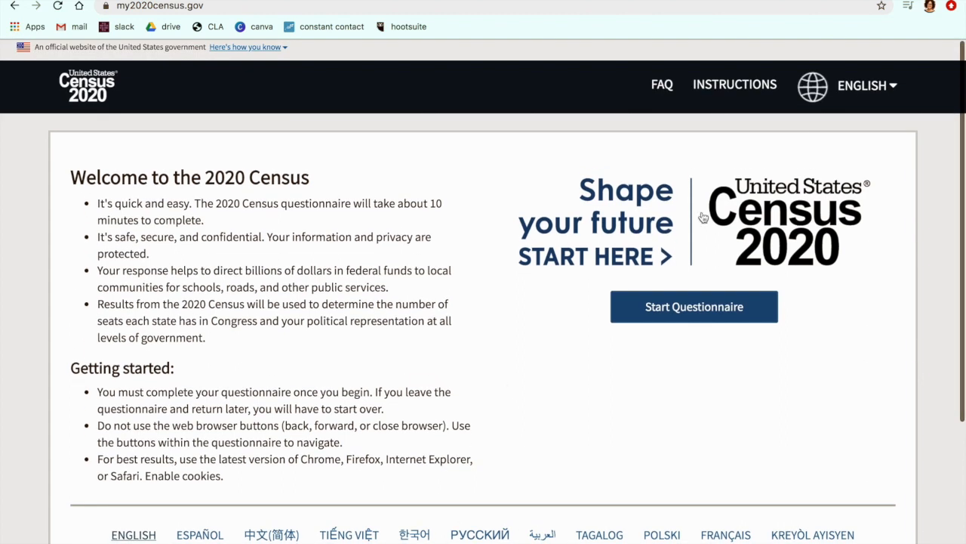
# Step: Look over the language choices in the page header and view the Frequently Asked Questions, closing both
pyautogui.click(889, 80)
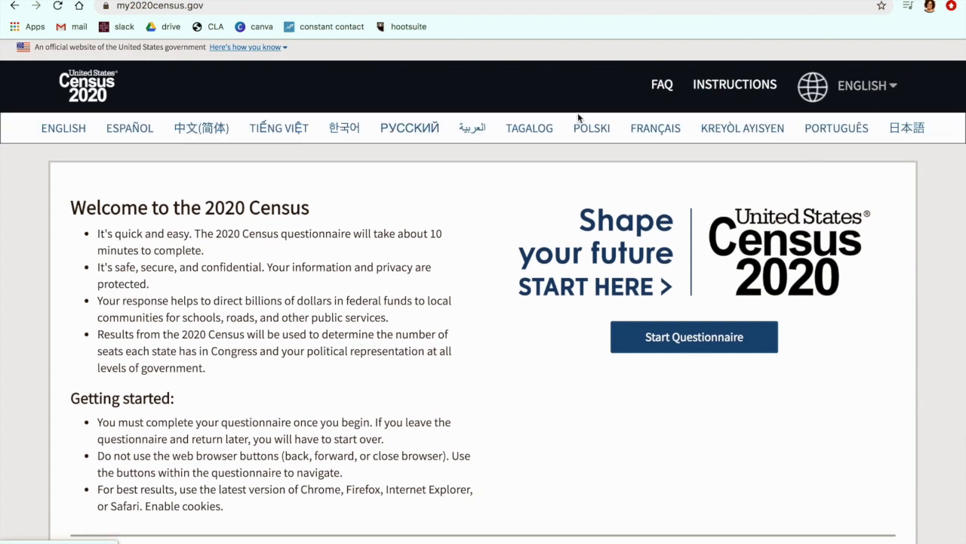
pyautogui.click(878, 89)
pyautogui.click(663, 88)
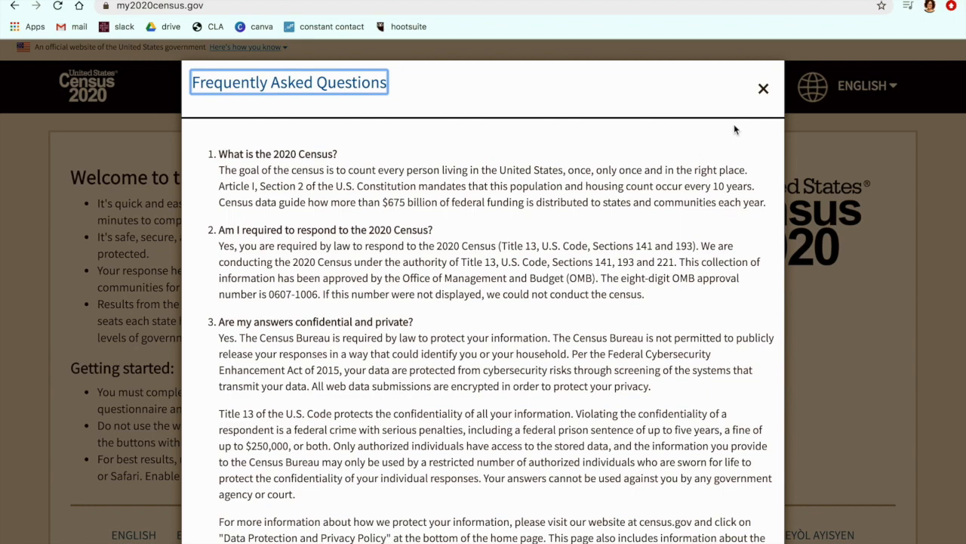
pyautogui.click(762, 88)
# Step: Read through the questionnaire instructions in English and close them
pyautogui.click(752, 91)
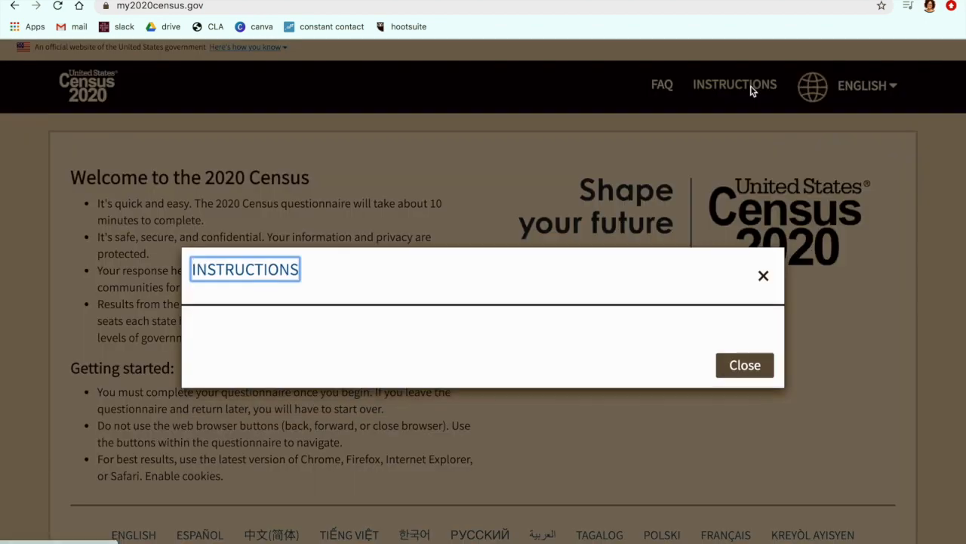
pyautogui.scroll(-2, 592, 273)
pyautogui.scroll(-2, 593, 274)
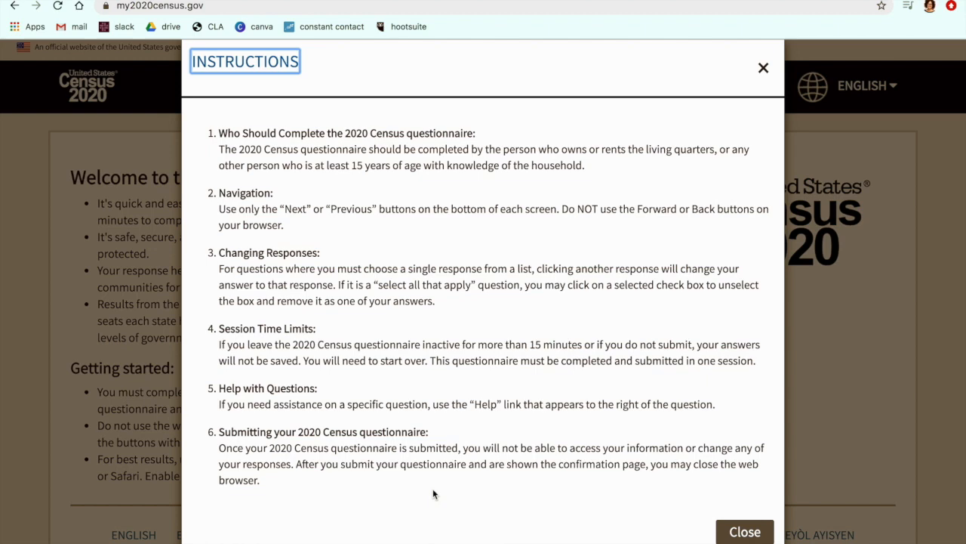
pyautogui.click(744, 530)
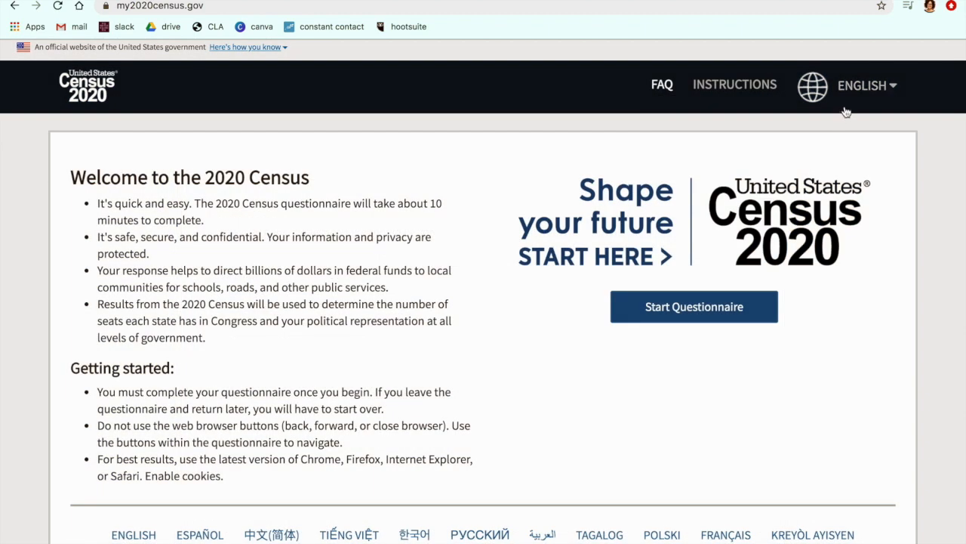
# Step: View the questionnaire instructions in Español, close them, and return the site to English
pyautogui.click(861, 88)
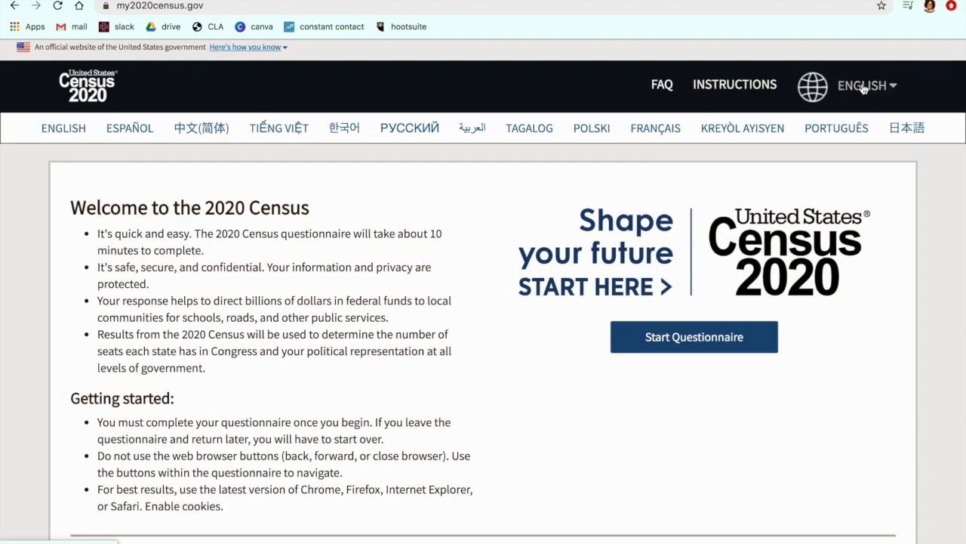
pyautogui.click(146, 129)
pyautogui.click(723, 89)
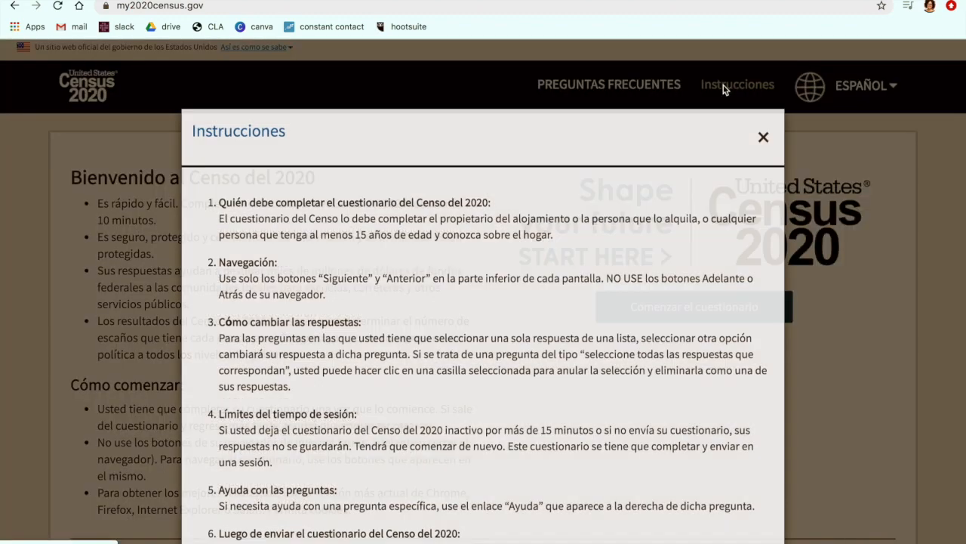
pyautogui.click(764, 89)
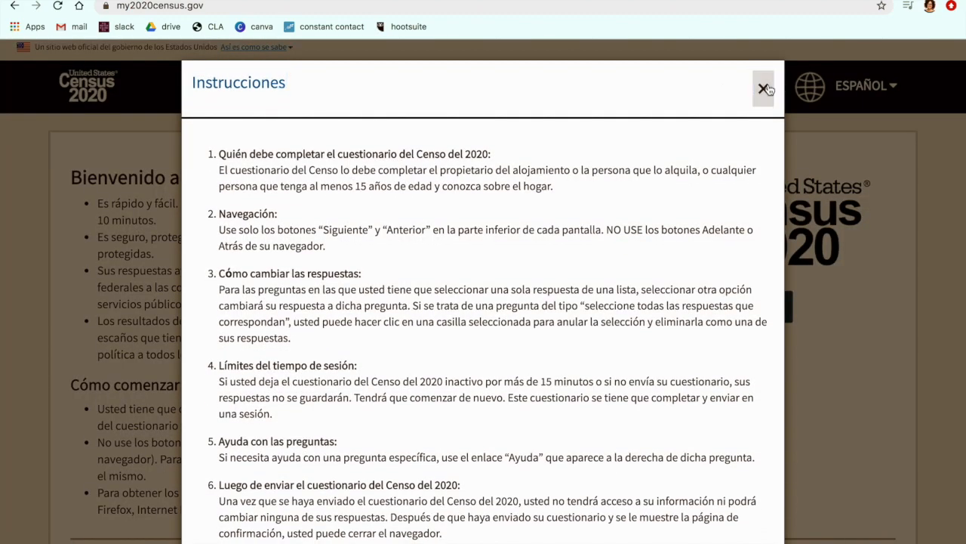
pyautogui.click(870, 101)
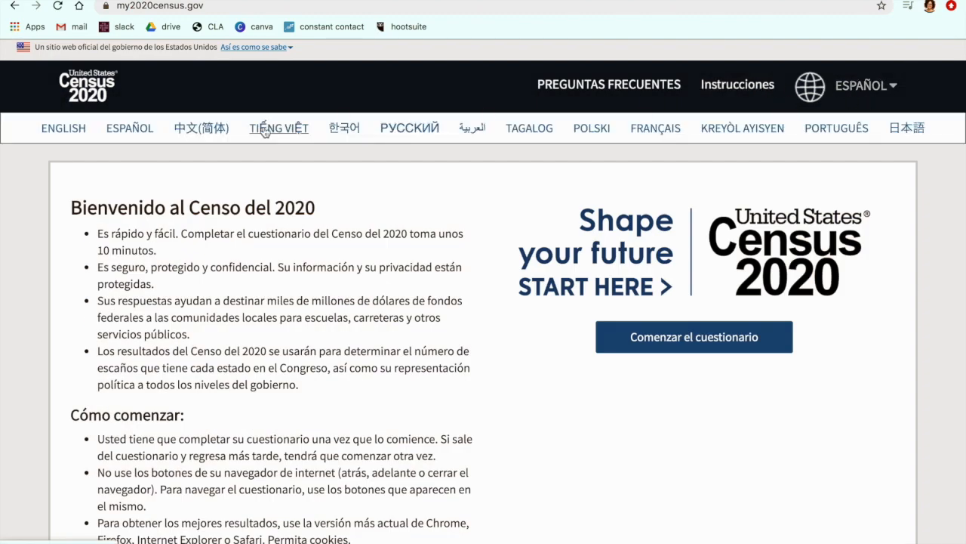
pyautogui.click(79, 129)
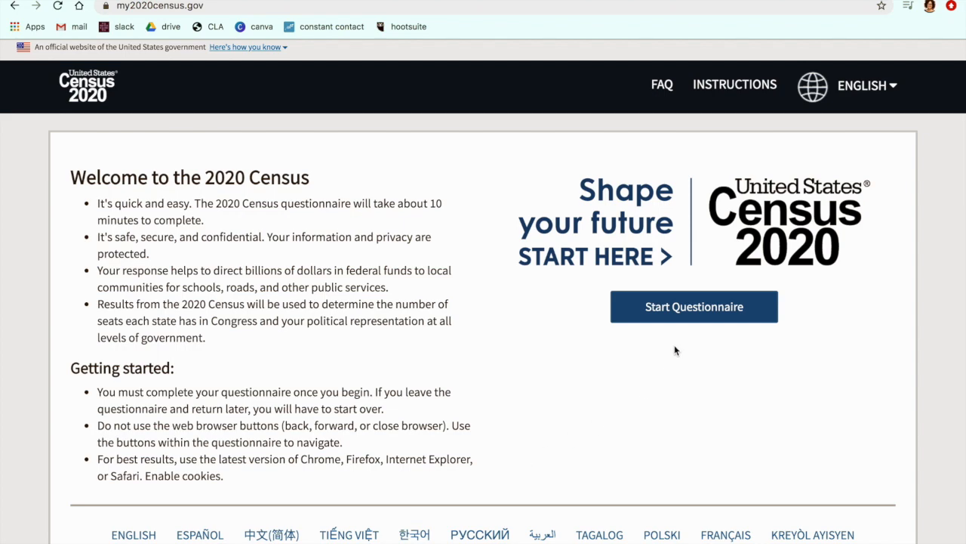
# Step: Start the questionnaire and try to log in with the 12-digit Census ID from the mailed materials
pyautogui.click(687, 320)
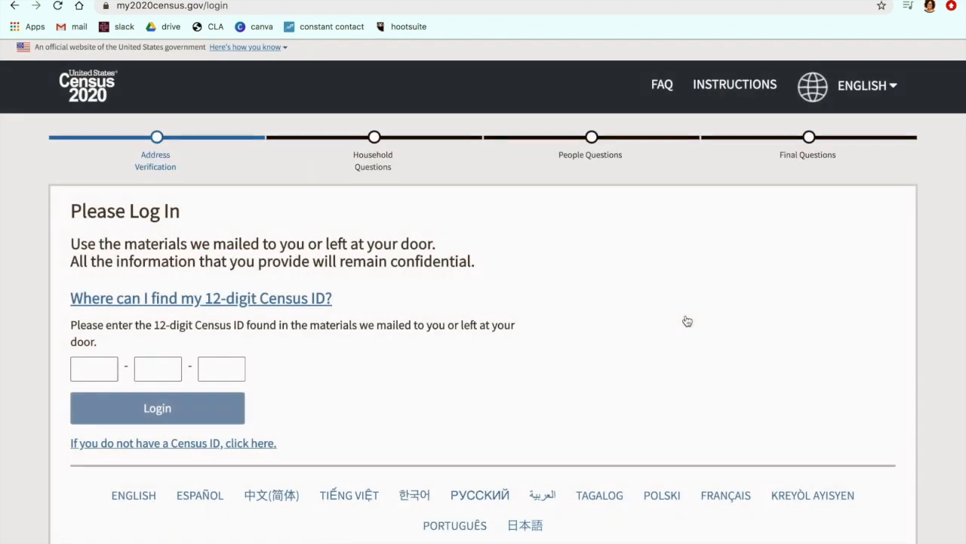
pyautogui.click(83, 367)
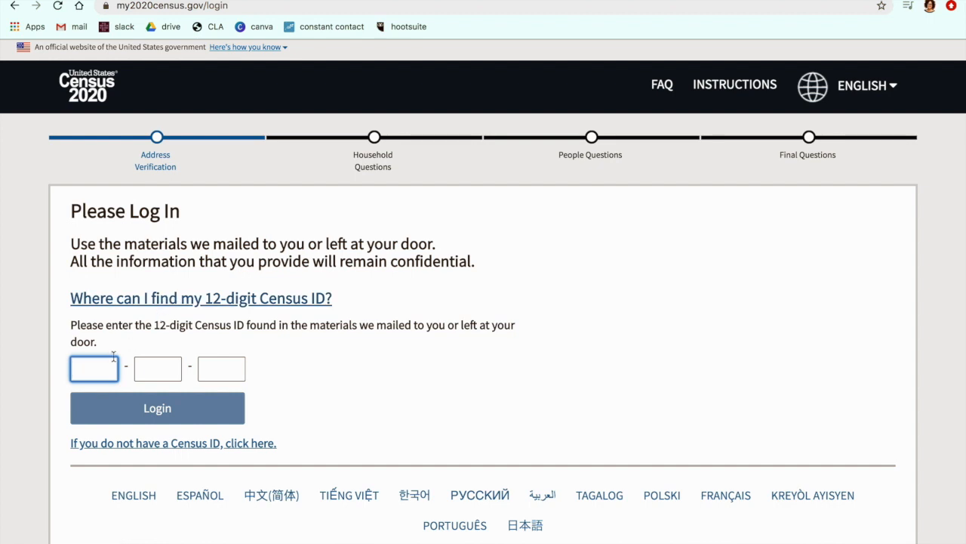
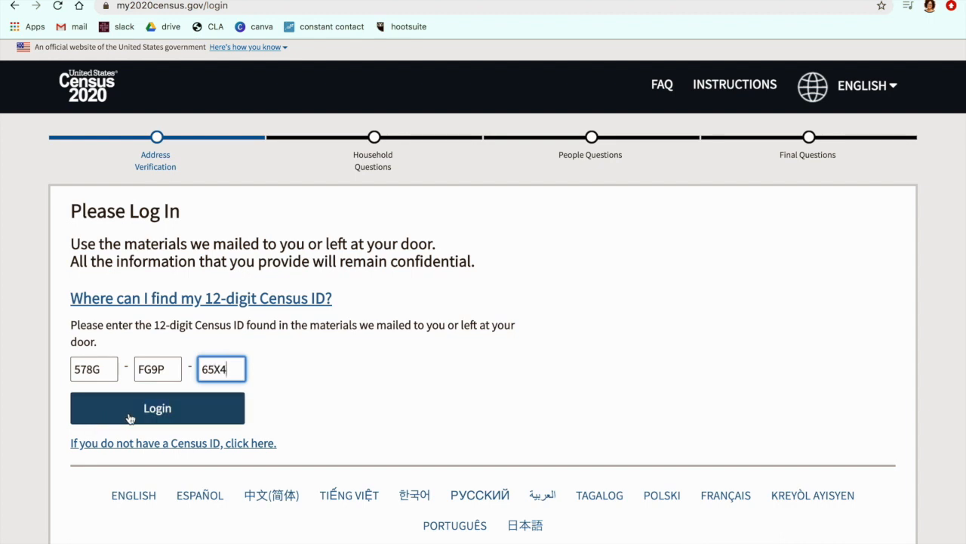
pyautogui.click(138, 416)
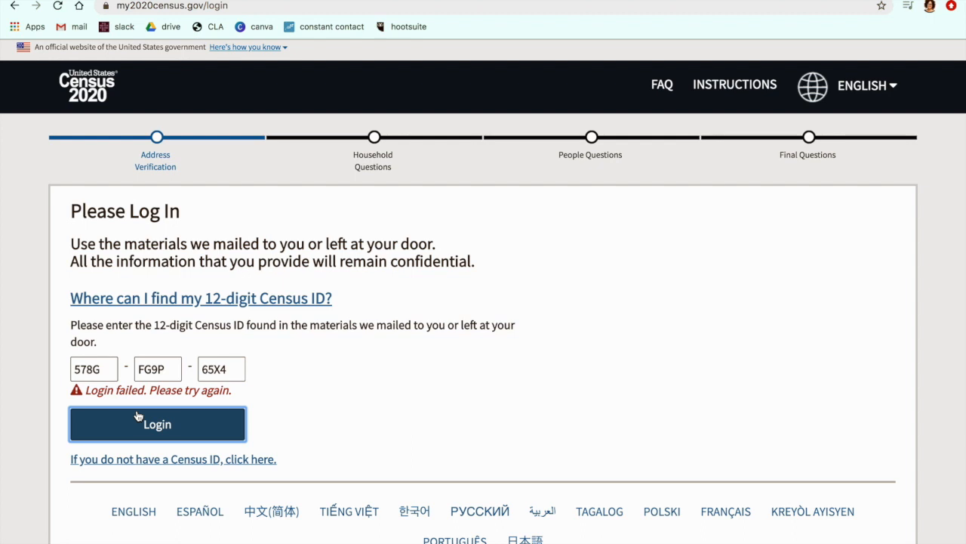
# Step: Try changing the last character in the second part of the Census ID
pyautogui.click(77, 368)
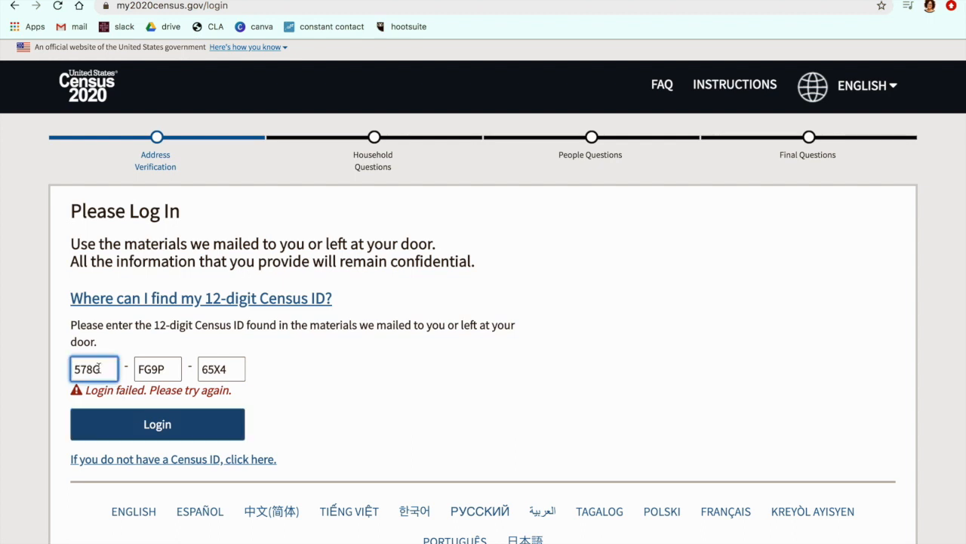
pyautogui.press('Tab')
pyautogui.press('BackSpace')
pyautogui.write('R')
pyautogui.press('Tab')
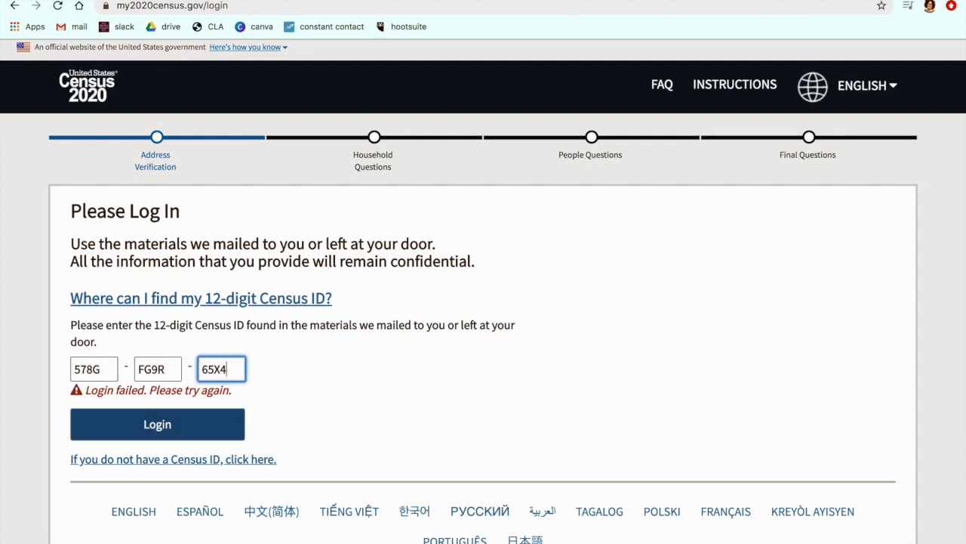
# Step: Correct the first and second parts of the Census ID to match the mailed materials and log in
pyautogui.click(84, 369)
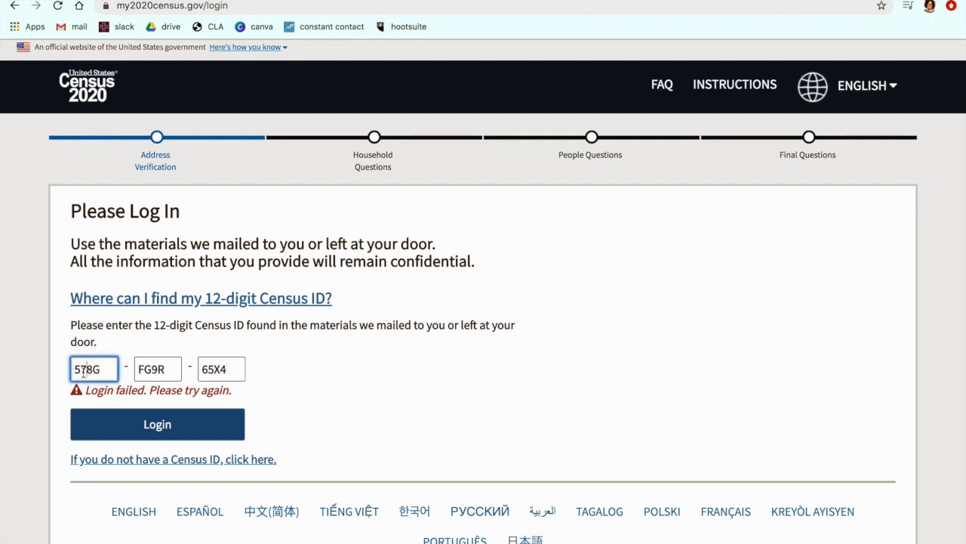
pyautogui.press('BackSpace')
pyautogui.press('BackSpace')
pyautogui.write('R')
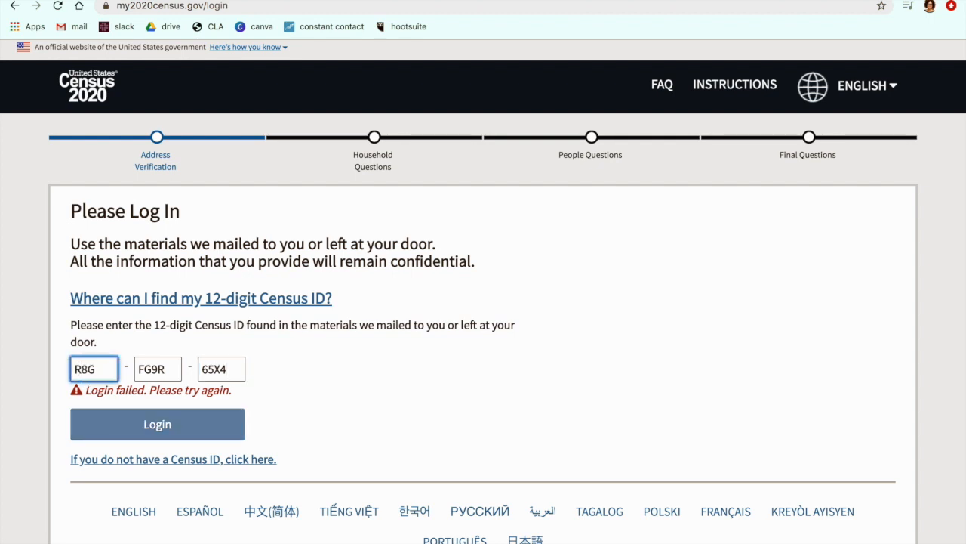
pyautogui.write('7')
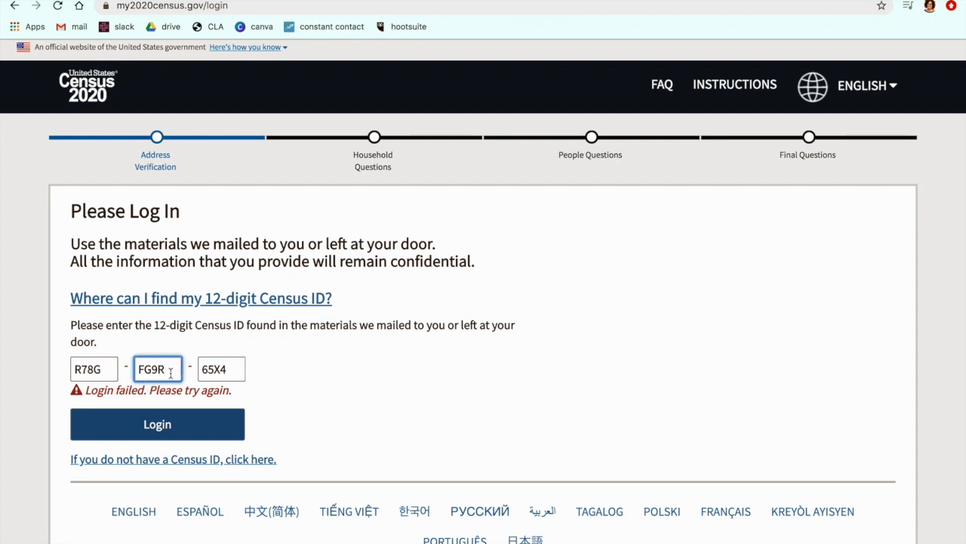
pyautogui.press('BackSpace')
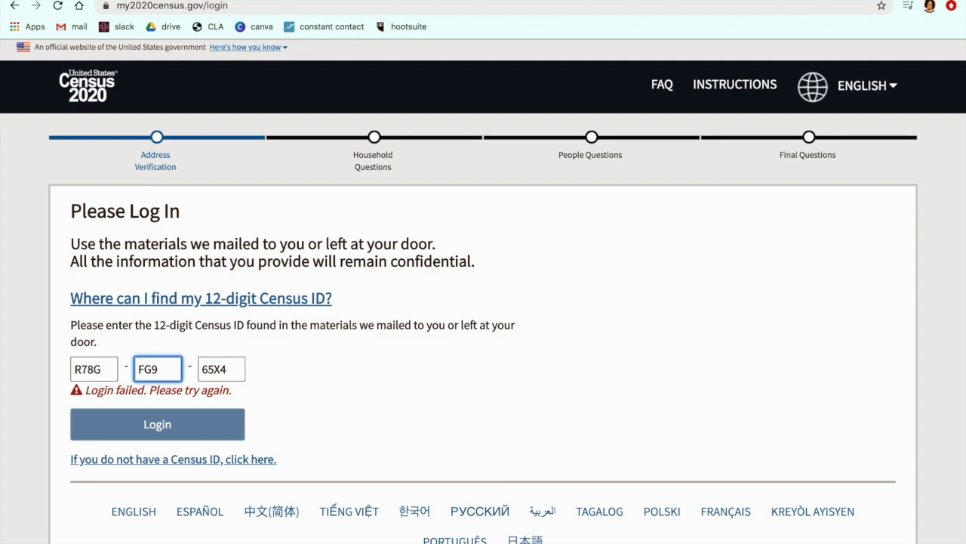
pyautogui.write('P')
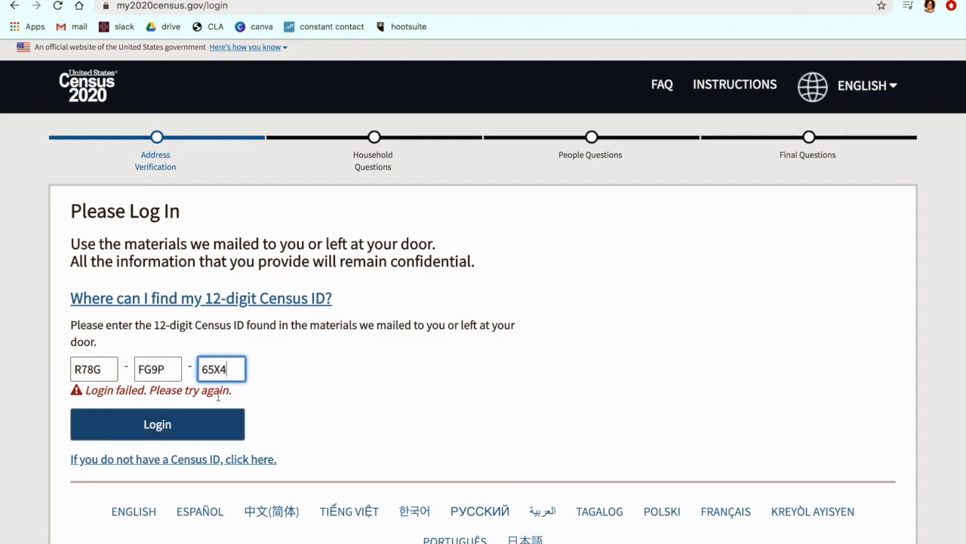
pyautogui.click(209, 427)
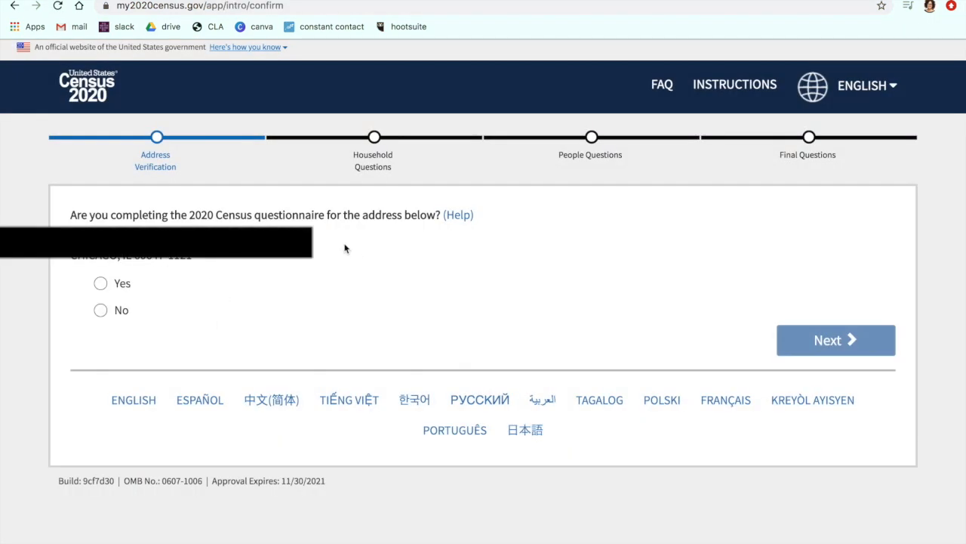
# Step: Answer Yes to completing the questionnaire for the listed address and Yes to living or staying there on April 1, 2020
pyautogui.click(95, 283)
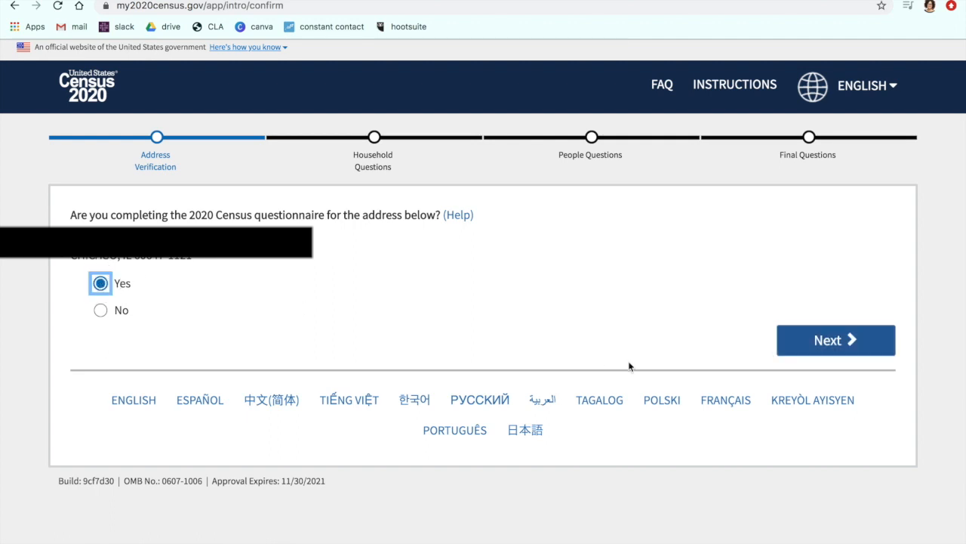
pyautogui.click(884, 345)
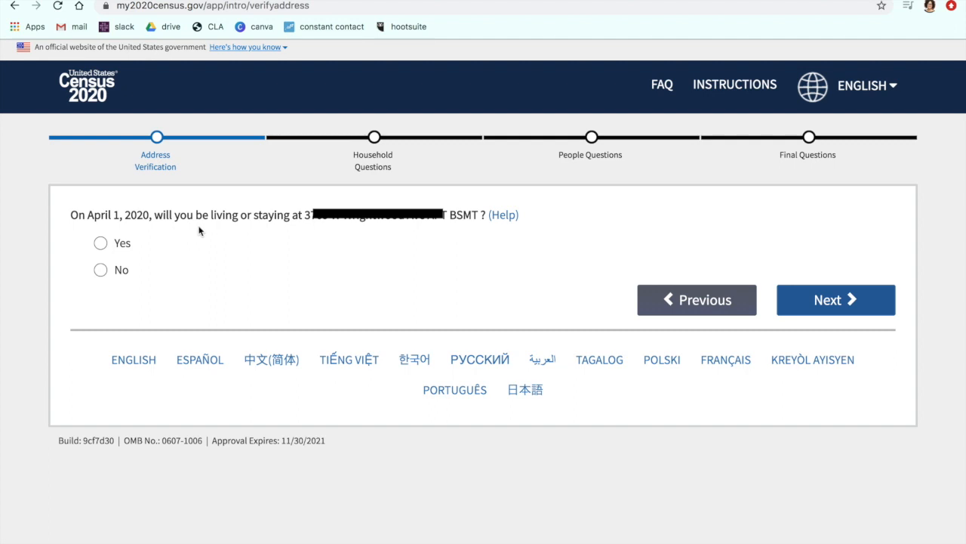
pyautogui.click(98, 243)
pyautogui.click(785, 296)
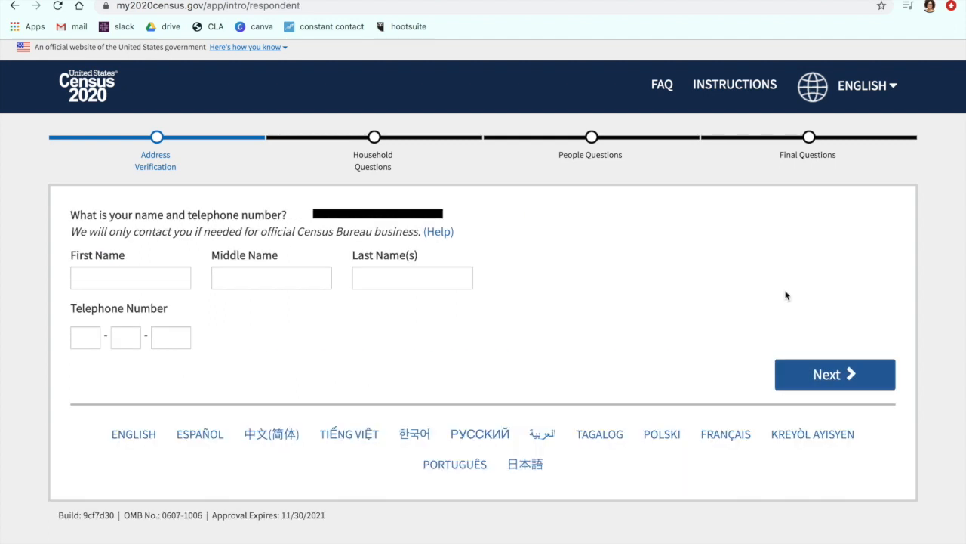
# Step: Enter the respondent's first, middle and last names
pyautogui.click(138, 272)
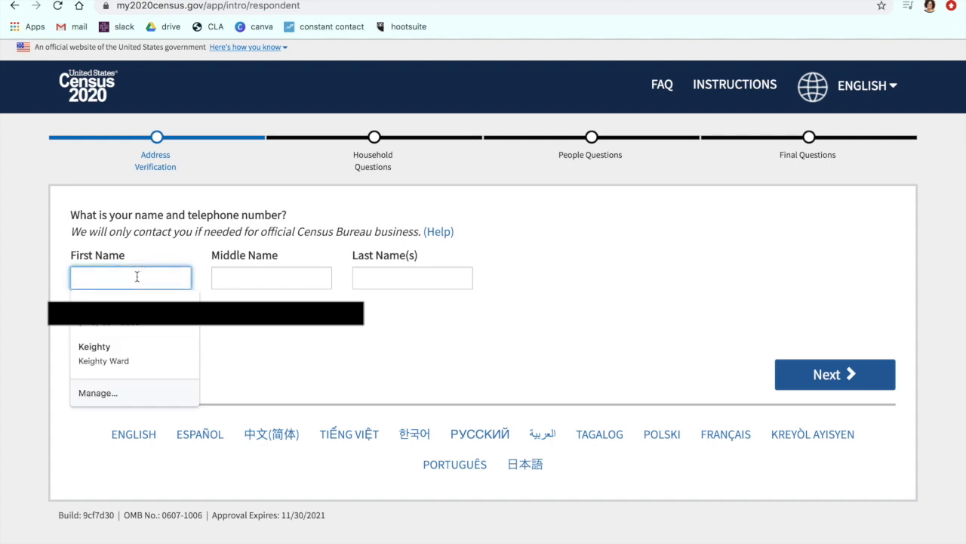
pyautogui.click(309, 330)
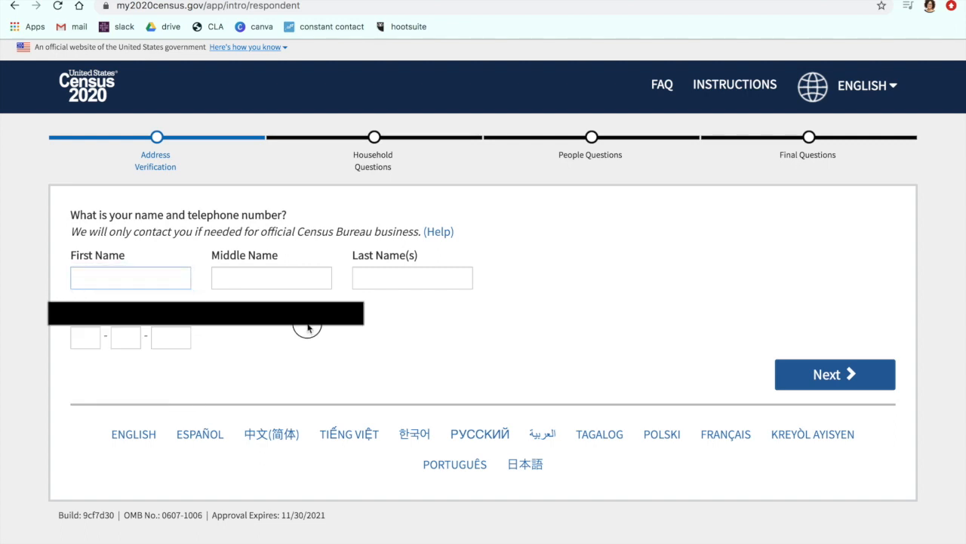
pyautogui.click(152, 277)
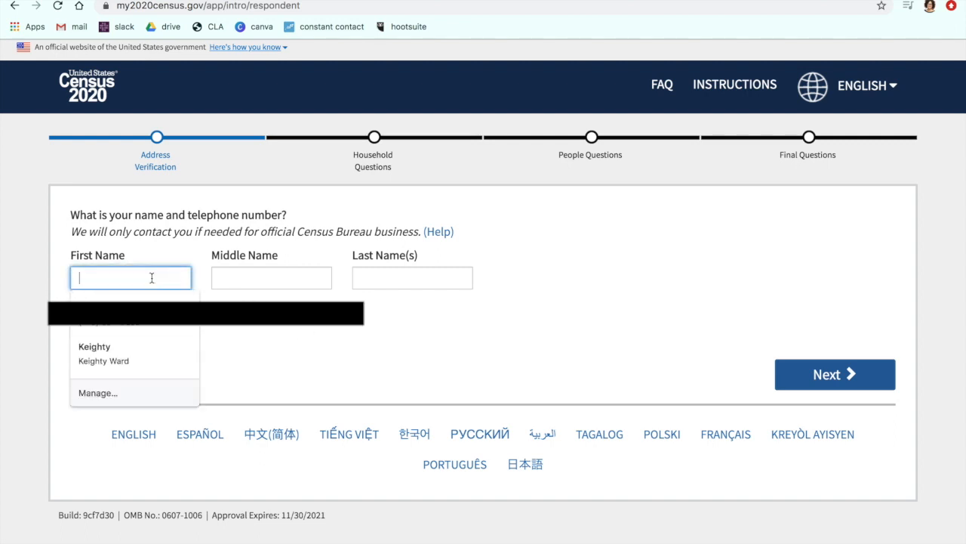
pyautogui.press('Tab')
pyautogui.press('Tab')
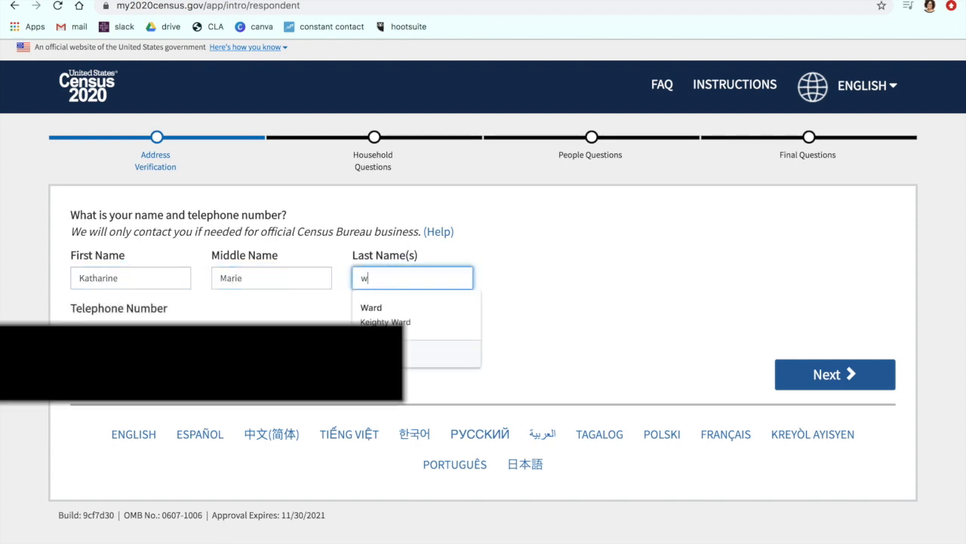
# Step: Complete the respondent's last name, fill in the telephone number and submit the contact details
pyautogui.press('BackSpace')
pyautogui.press('BackSpace')
pyautogui.press('BackSpace')
pyautogui.write('Ward')
pyautogui.press('Tab')
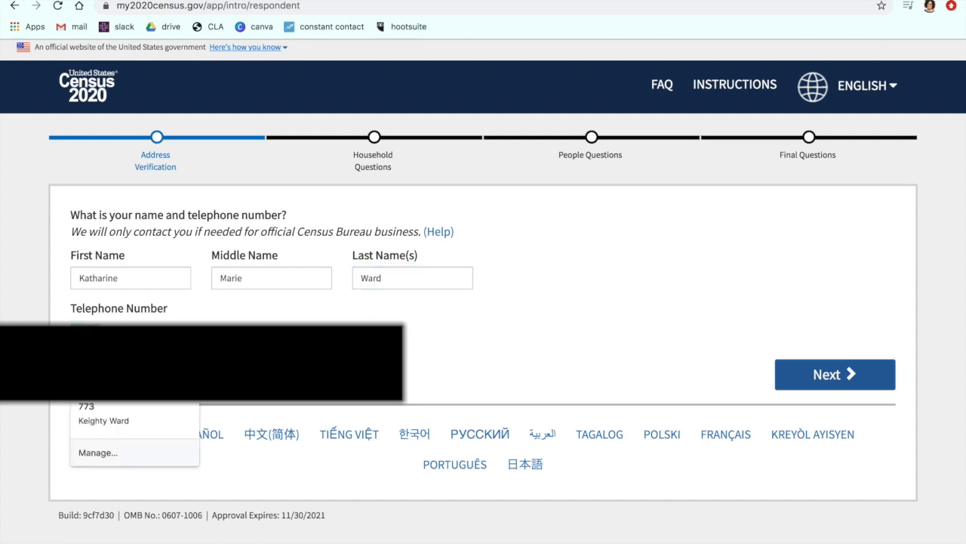
pyautogui.press('Tab')
pyautogui.press('Tab')
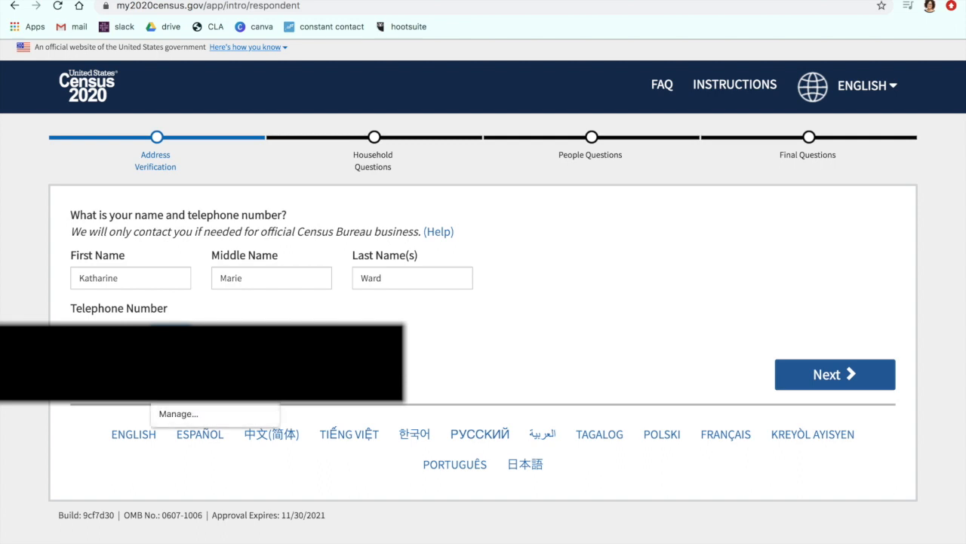
pyautogui.click(856, 370)
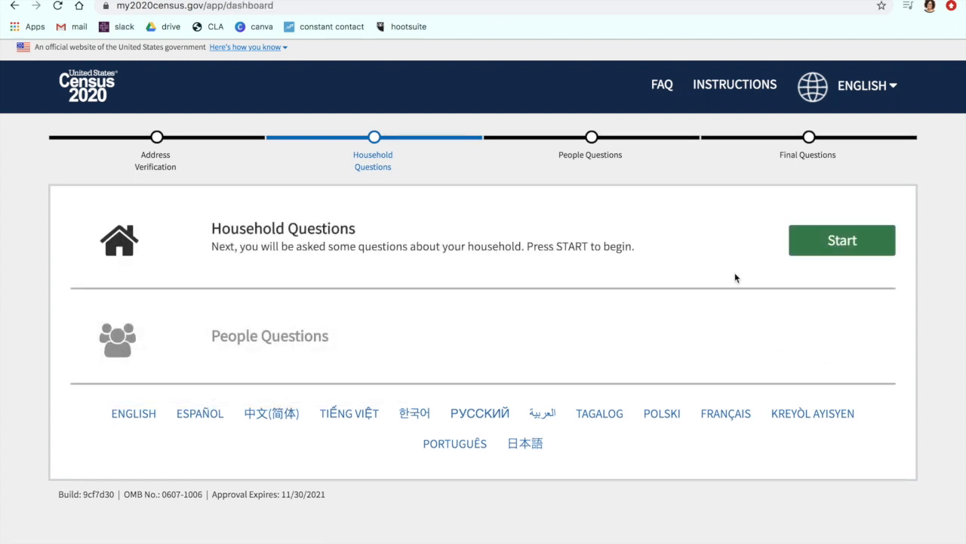
# Step: Start the household questions and submit 2 as the number of people living or staying at the address on April 1, 2020
pyautogui.click(844, 252)
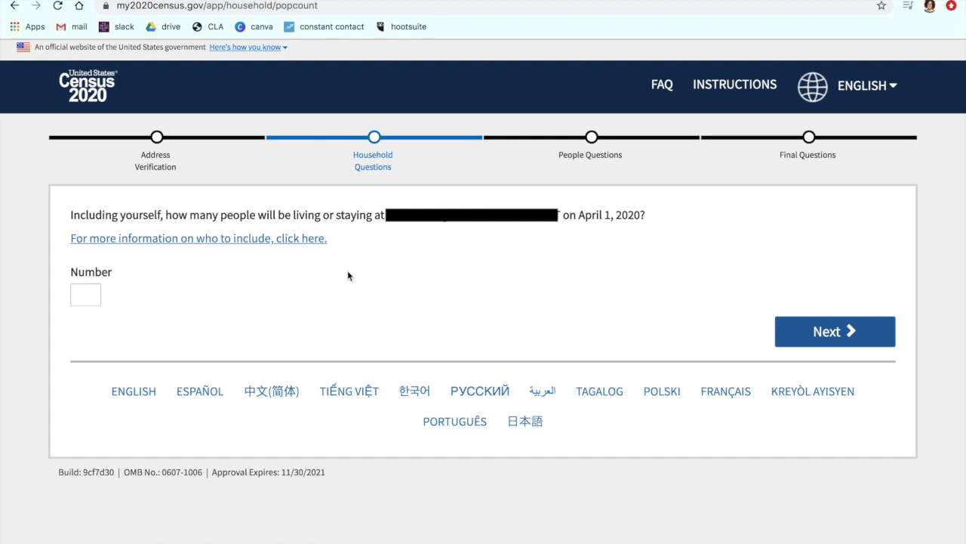
pyautogui.click(91, 286)
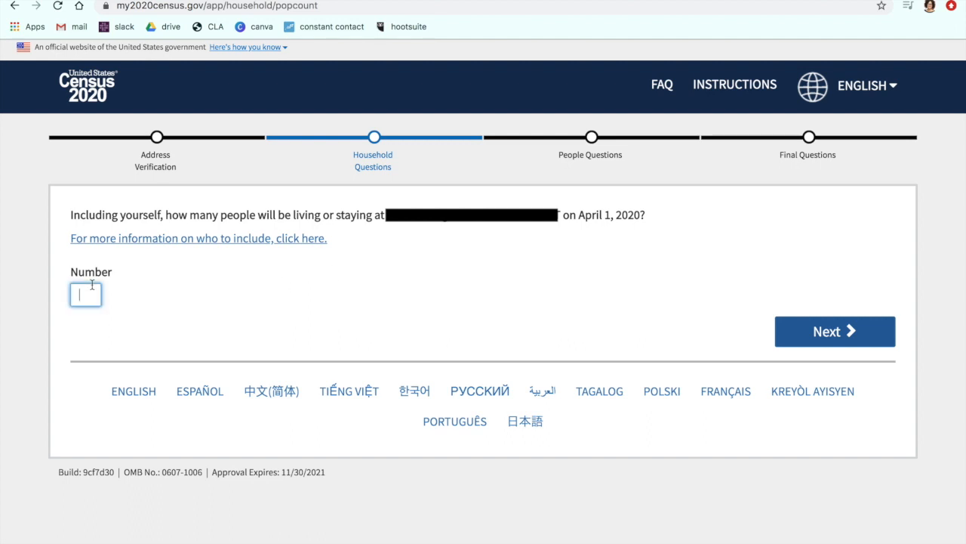
pyautogui.write('2')
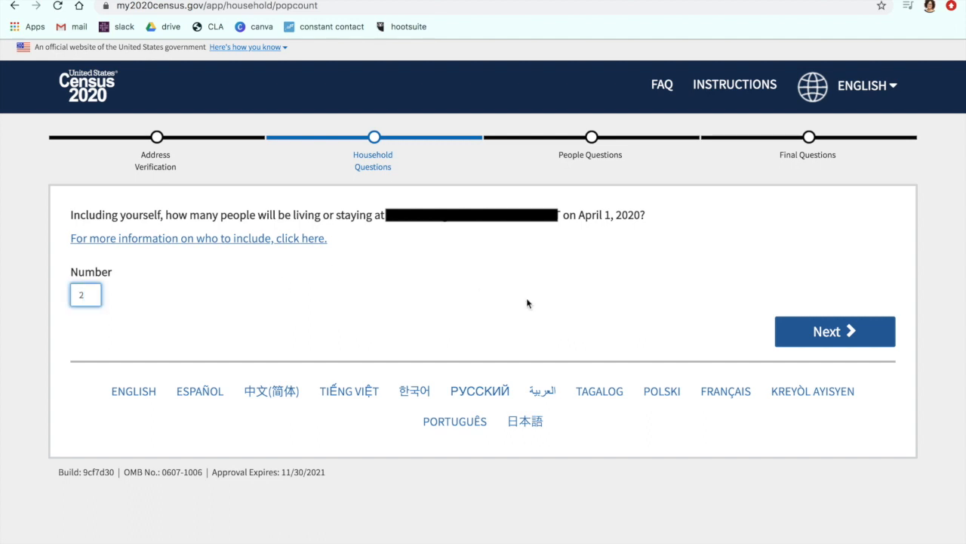
pyautogui.click(846, 332)
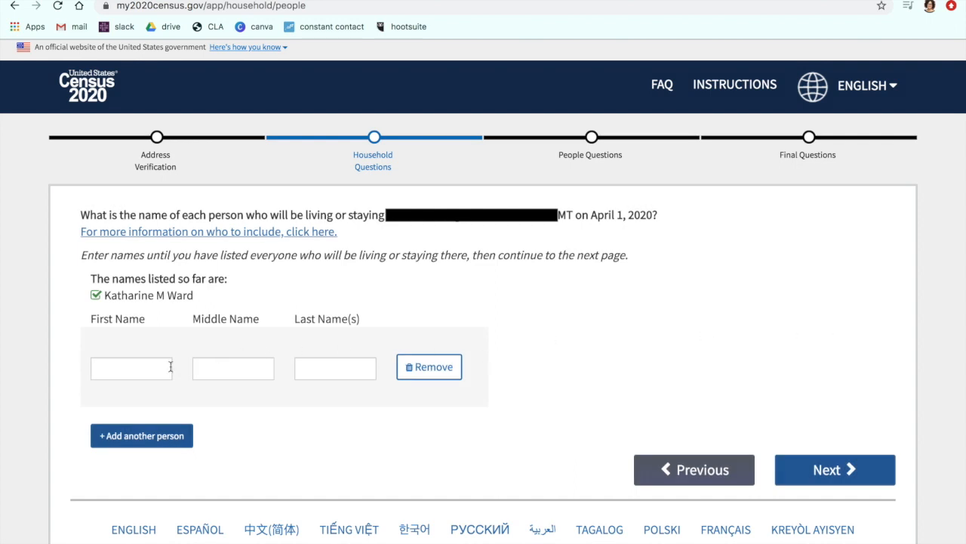
# Step: Enter the second household member's first, middle and last names
pyautogui.click(153, 368)
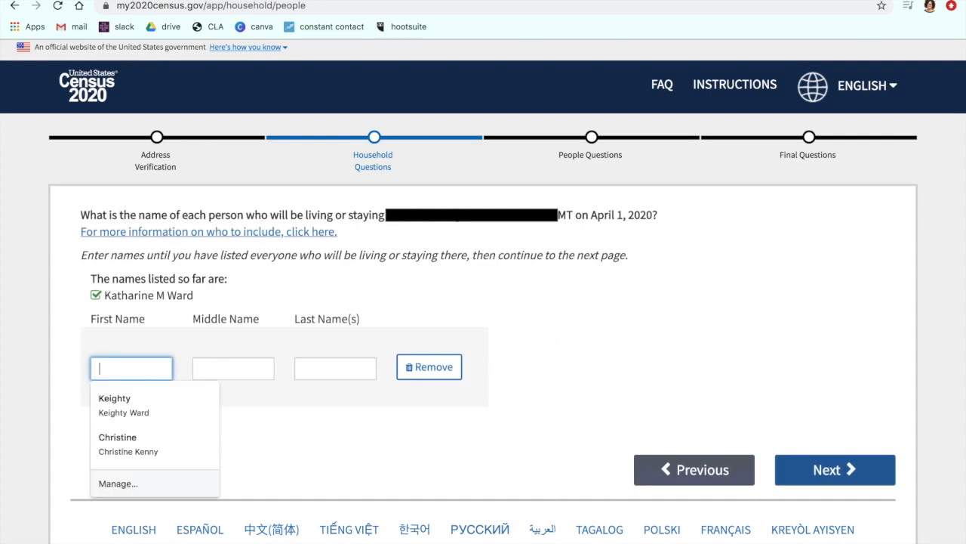
pyautogui.press('Tab')
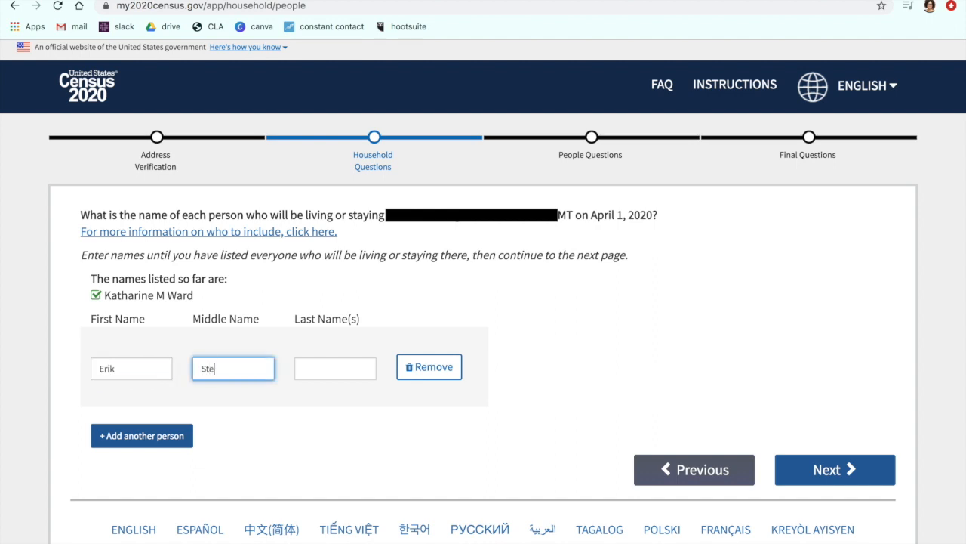
pyautogui.press('Tab')
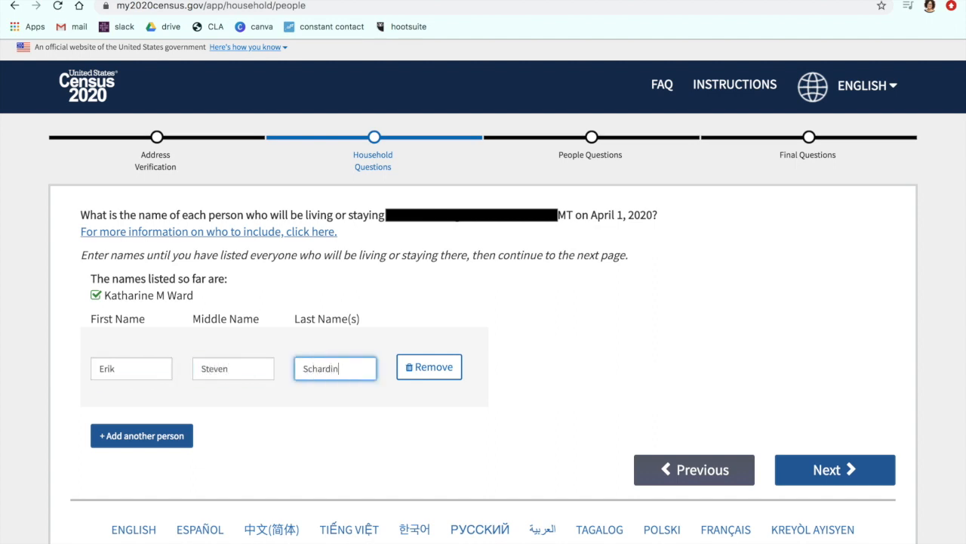
# Step: Add a blank entry for another person to the household list and remove it
pyautogui.click(259, 423)
pyautogui.click(142, 438)
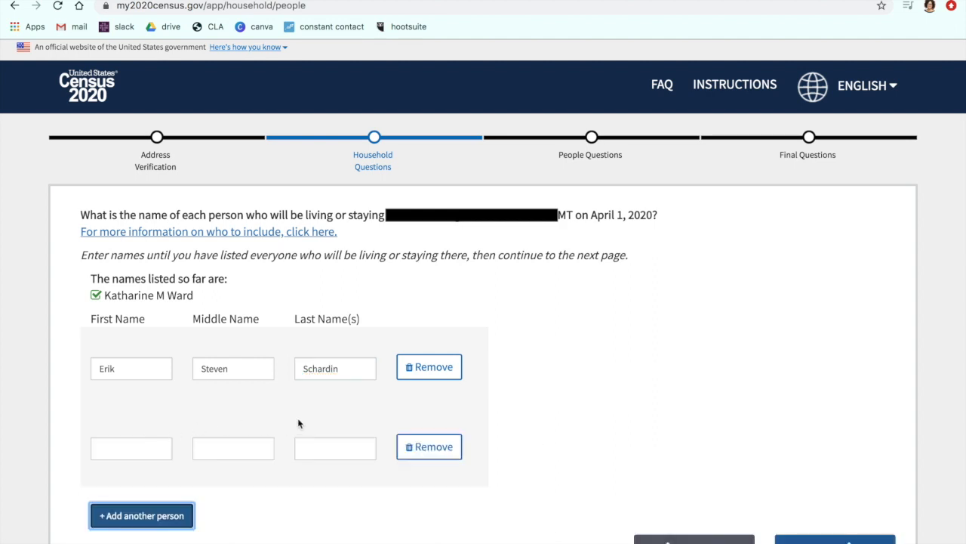
pyautogui.click(442, 448)
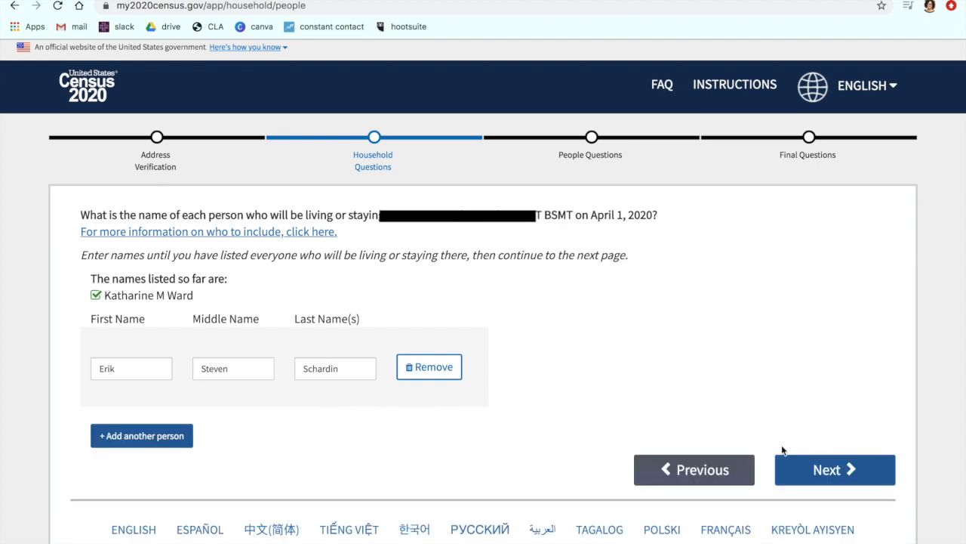
# Step: Submit the household member list and answer No to having any additional people who were not listed
pyautogui.click(823, 466)
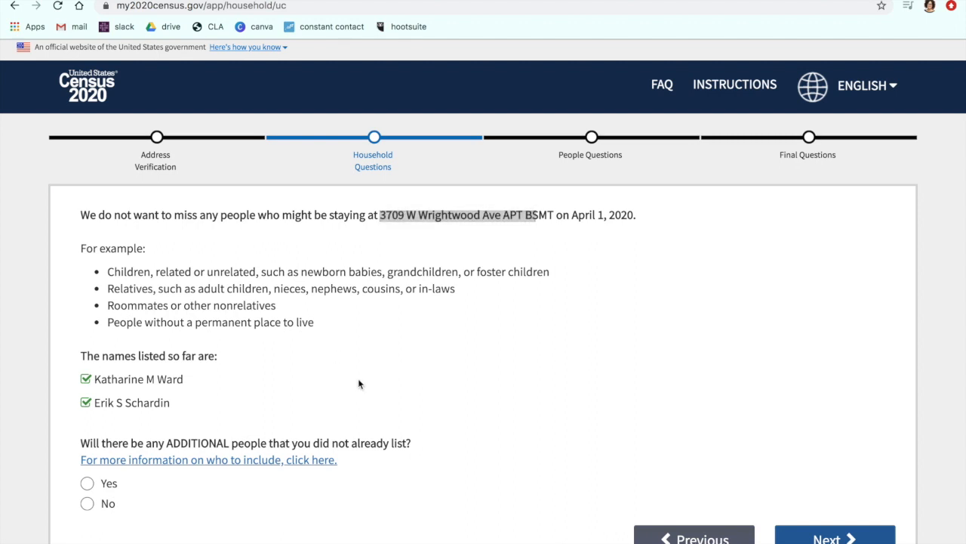
pyautogui.scroll(-1, 309, 377)
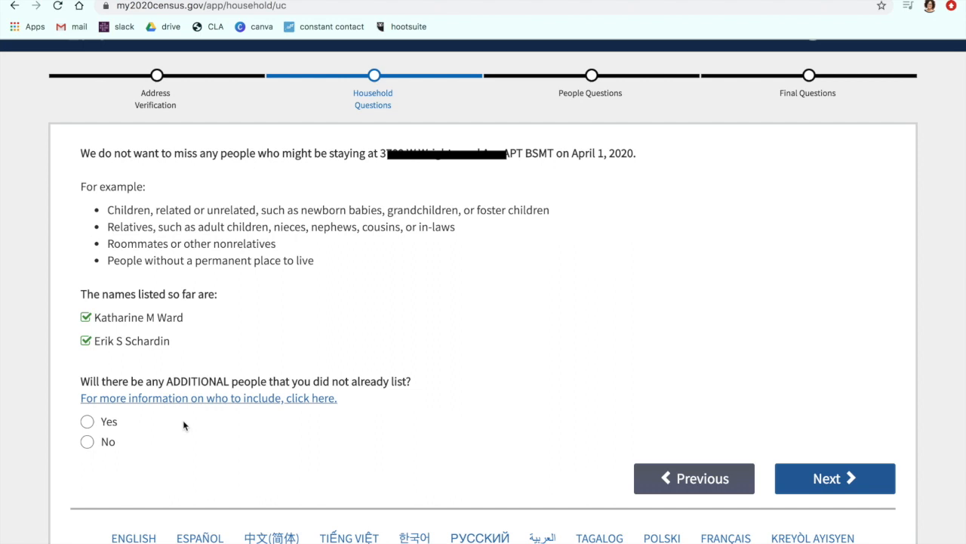
pyautogui.click(87, 442)
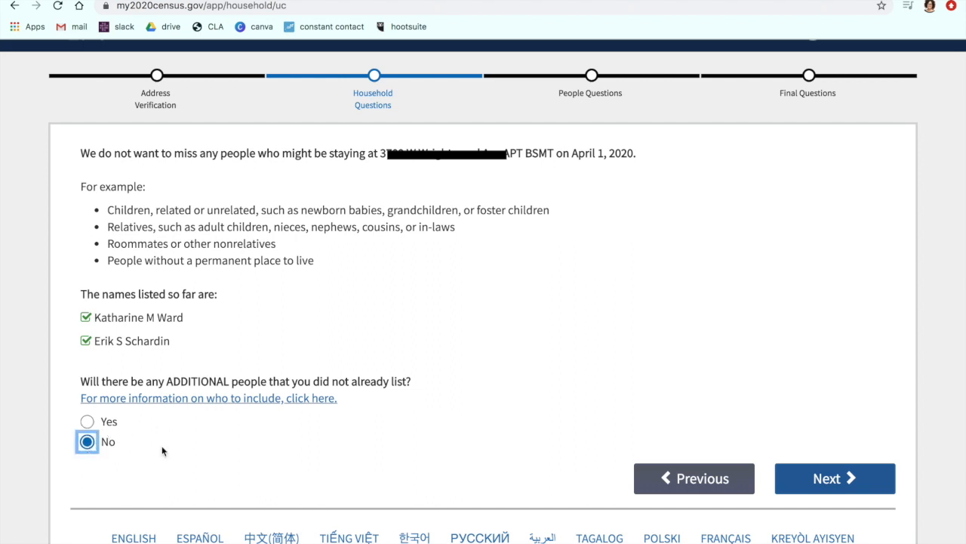
pyautogui.click(823, 479)
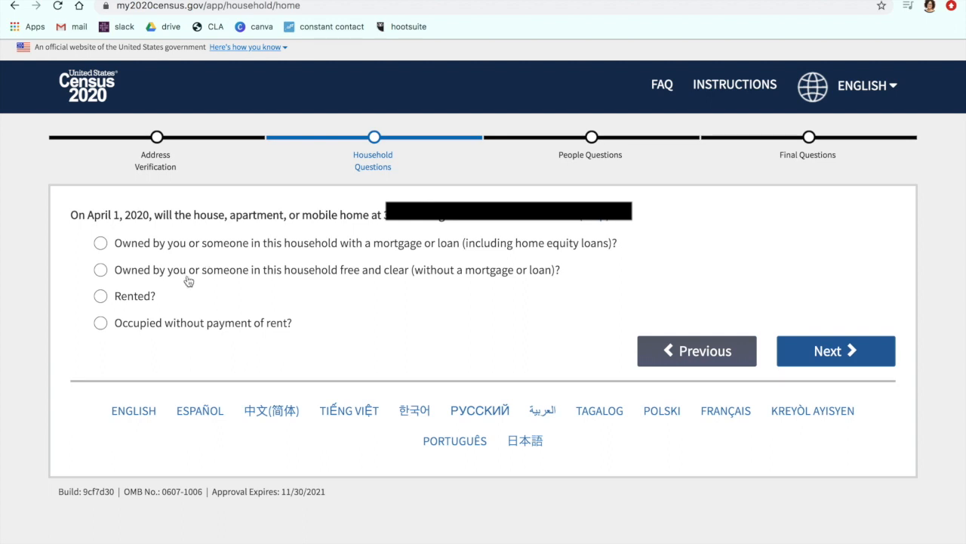
# Step: Answer that the home is rented and mark both household members as the renters
pyautogui.click(104, 300)
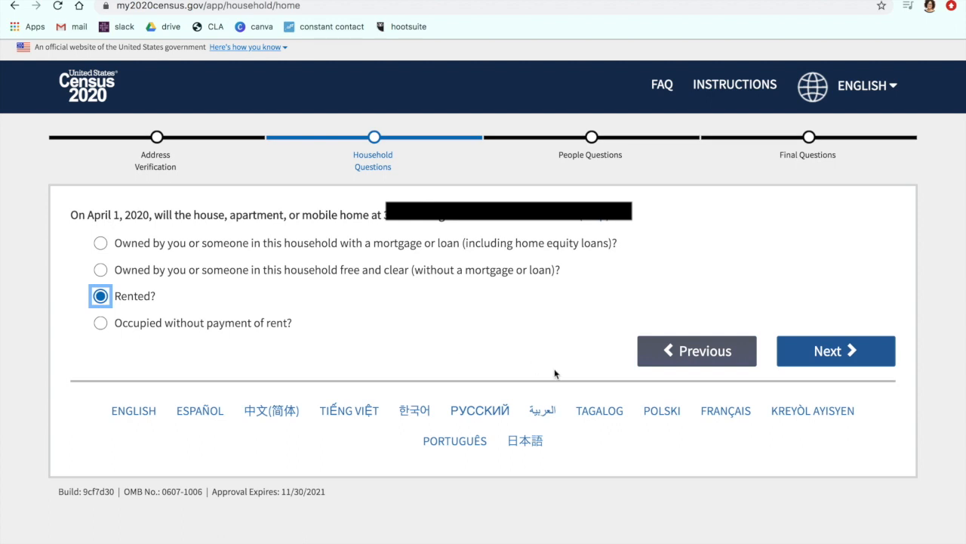
pyautogui.click(826, 353)
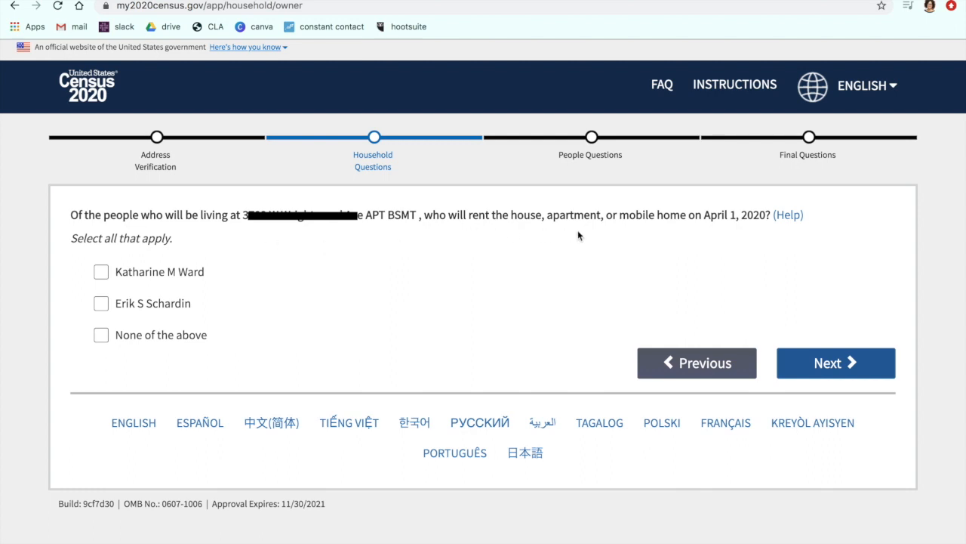
pyautogui.click(102, 272)
pyautogui.click(102, 304)
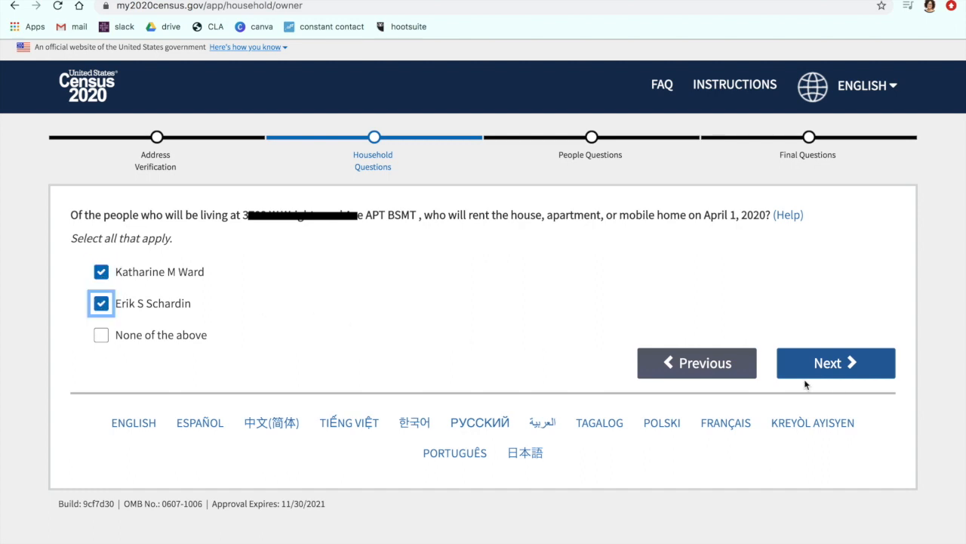
pyautogui.click(842, 369)
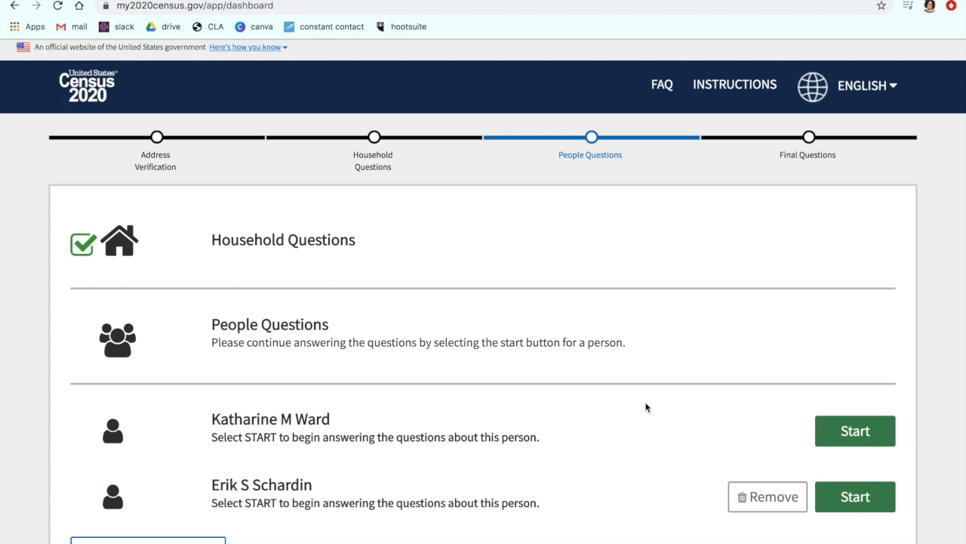
# Step: Start the people questions for the respondent and submit Female as the sex
pyautogui.scroll(-3, 646, 406)
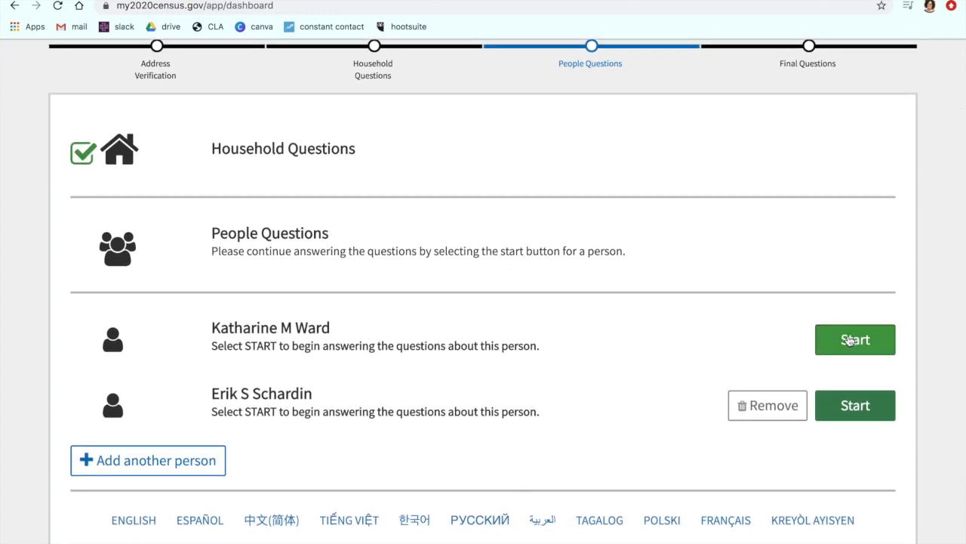
pyautogui.click(849, 341)
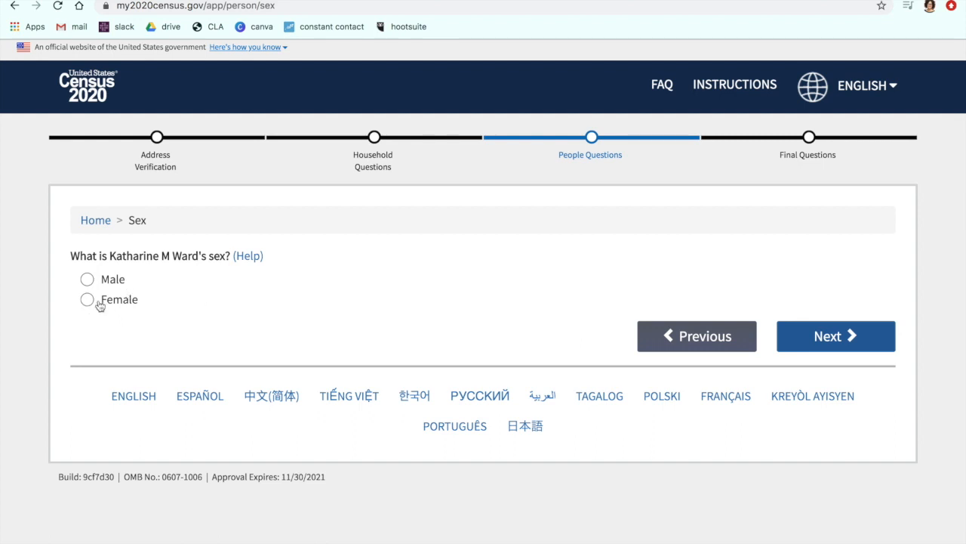
pyautogui.click(98, 304)
pyautogui.click(844, 346)
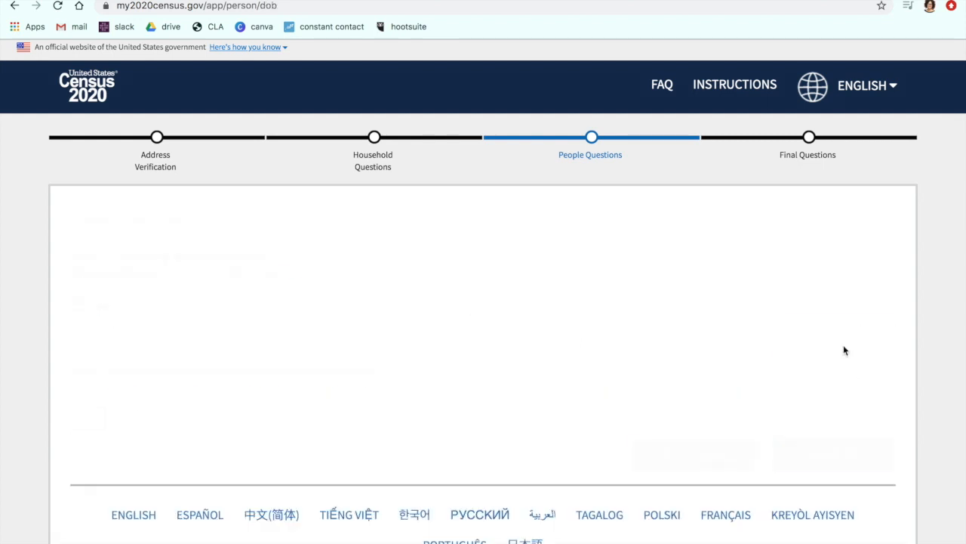
# Step: Choose the month, day and year of the respondent's date of birth and submit it with the age
pyautogui.click(135, 323)
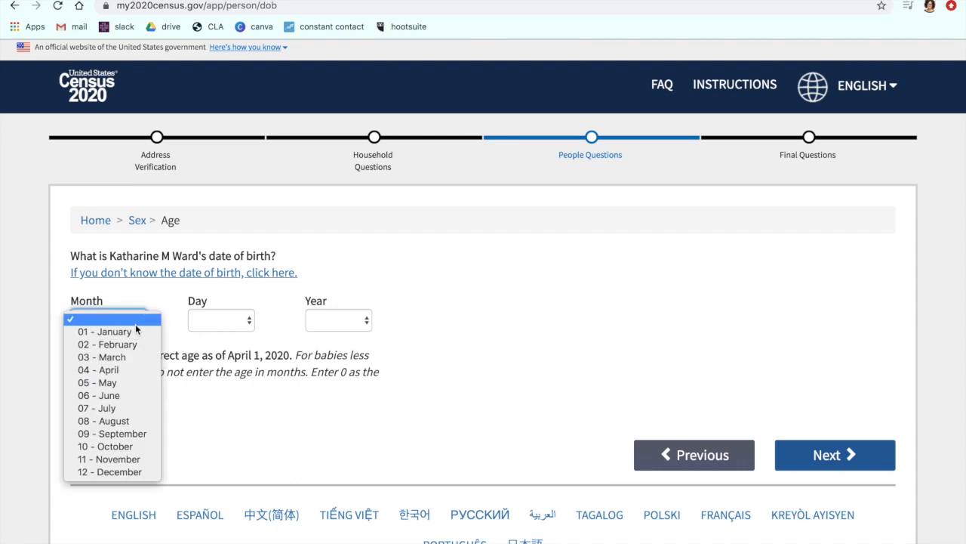
pyautogui.click(131, 389)
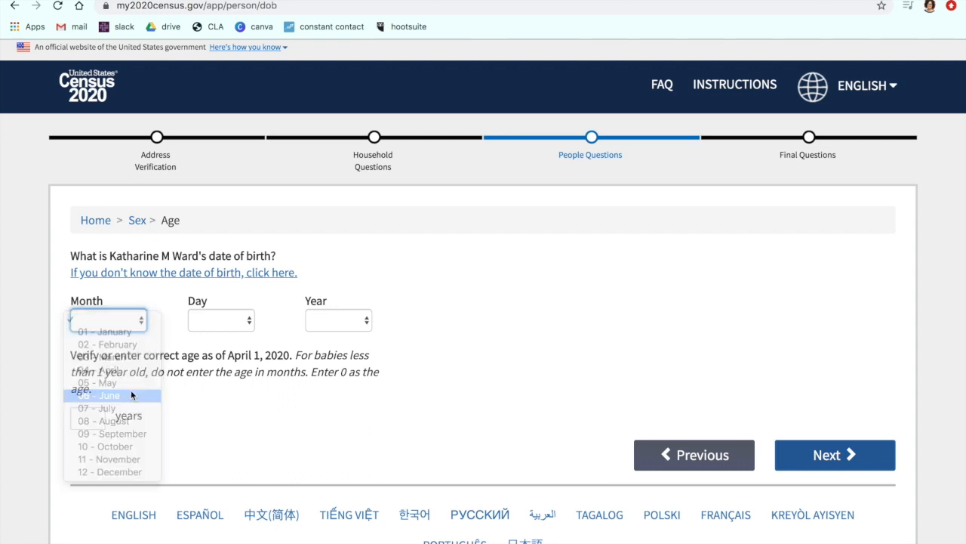
pyautogui.click(245, 321)
pyautogui.click(223, 408)
pyautogui.click(345, 320)
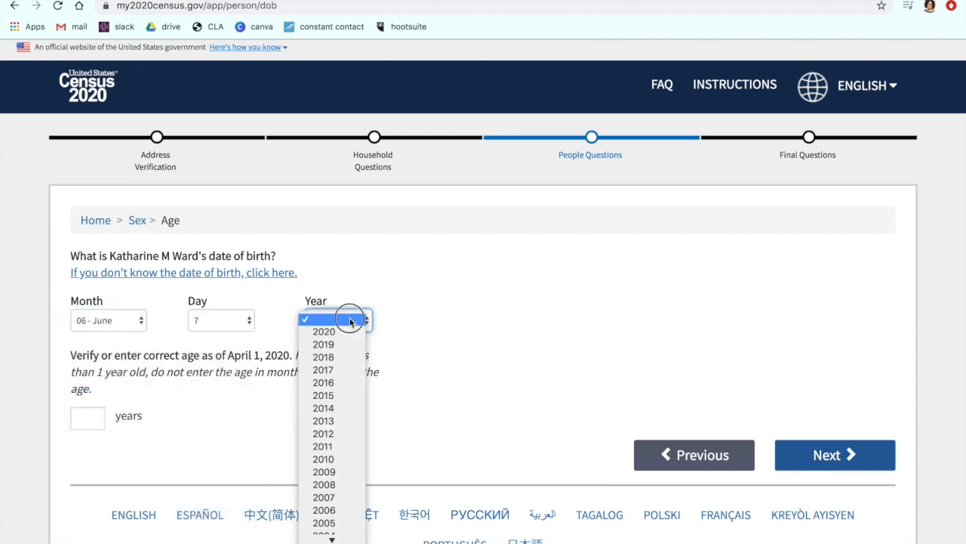
pyautogui.scroll(-5, 336, 471)
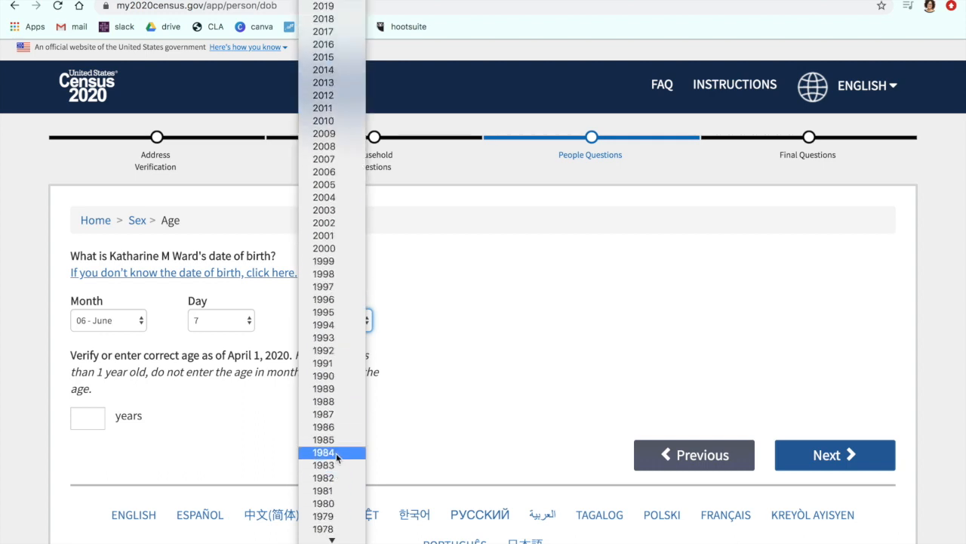
pyautogui.click(337, 431)
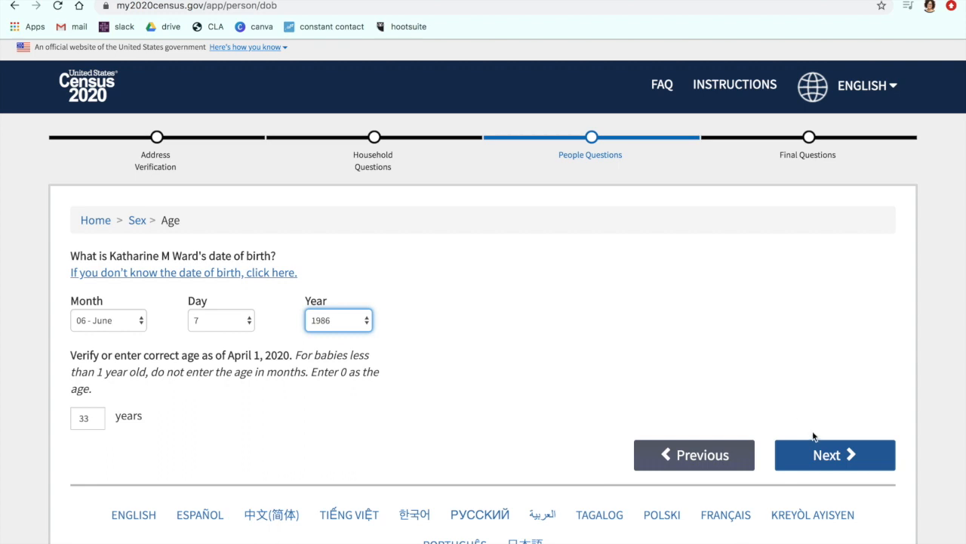
pyautogui.click(811, 454)
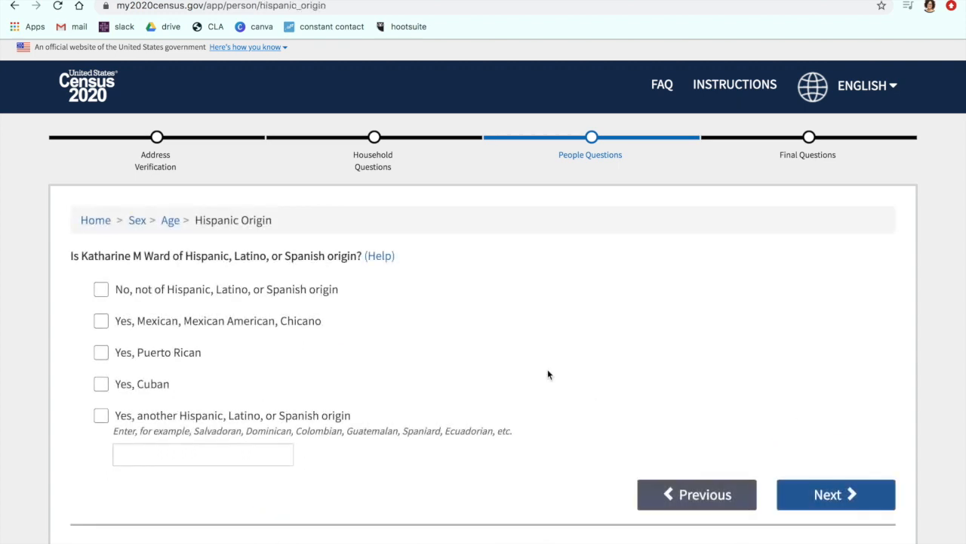
# Step: Answer that the respondent is not of Hispanic, Latino, or Spanish origin and continue to the race question
pyautogui.click(102, 291)
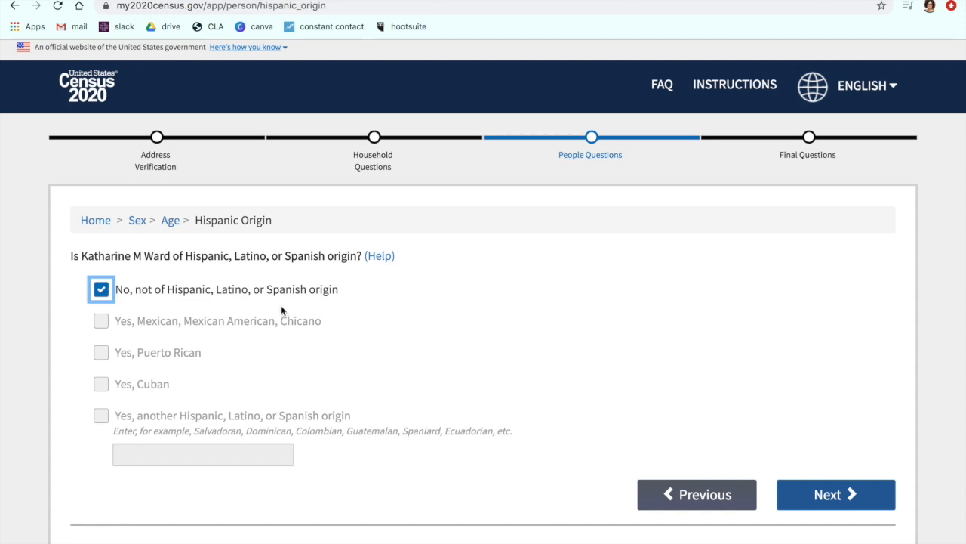
pyautogui.click(104, 293)
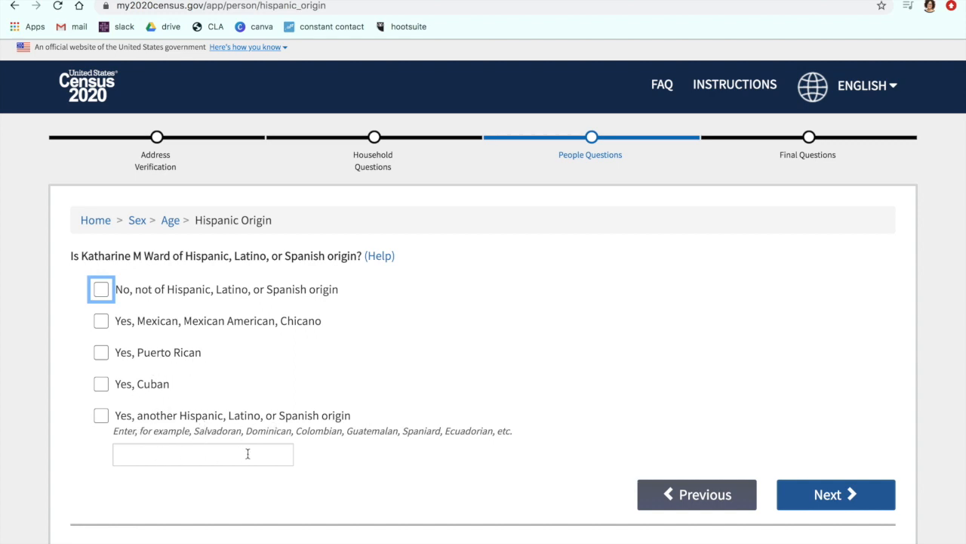
pyautogui.click(101, 289)
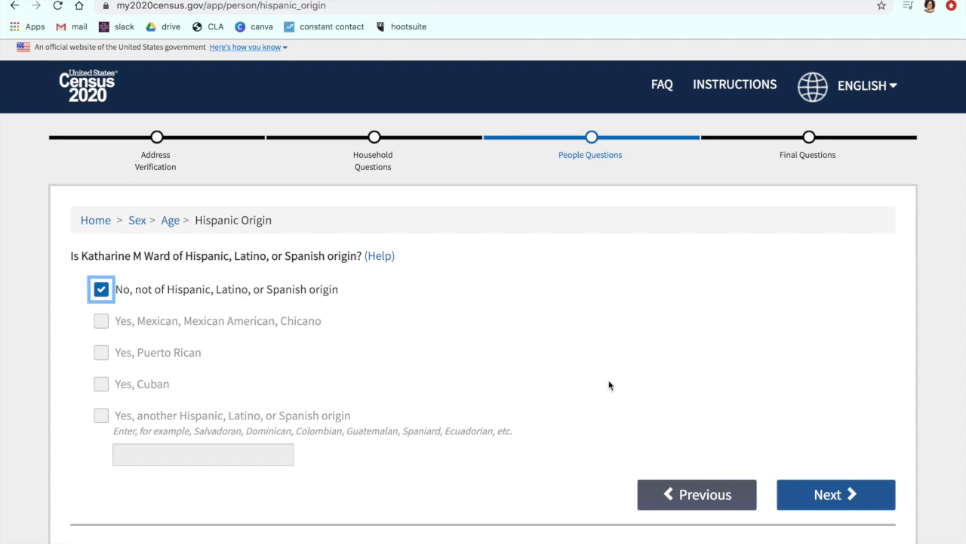
pyautogui.click(828, 496)
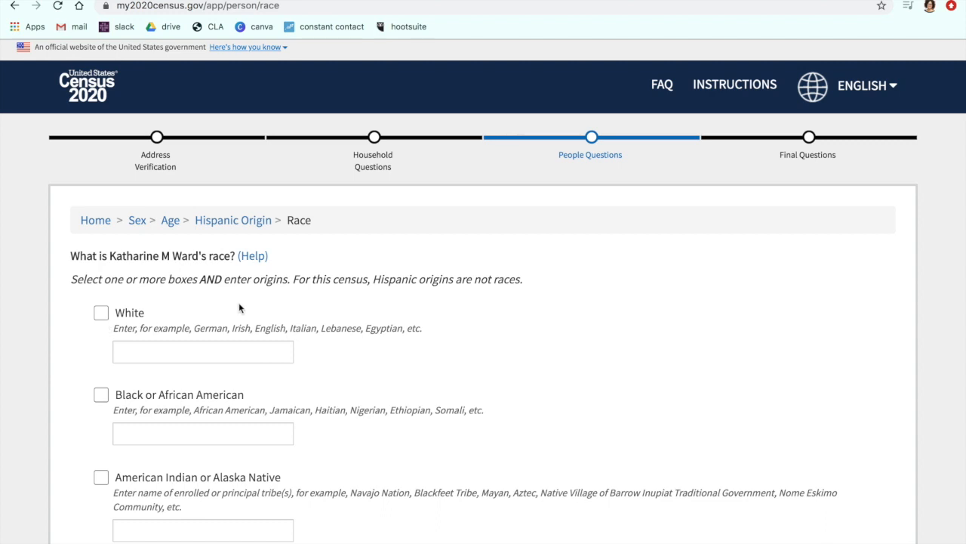
# Step: Select White as the respondent's race and enter the origins Italian, Dutch
pyautogui.scroll(-3, 239, 308)
pyautogui.scroll(2, 239, 303)
pyautogui.click(96, 275)
pyautogui.click(163, 317)
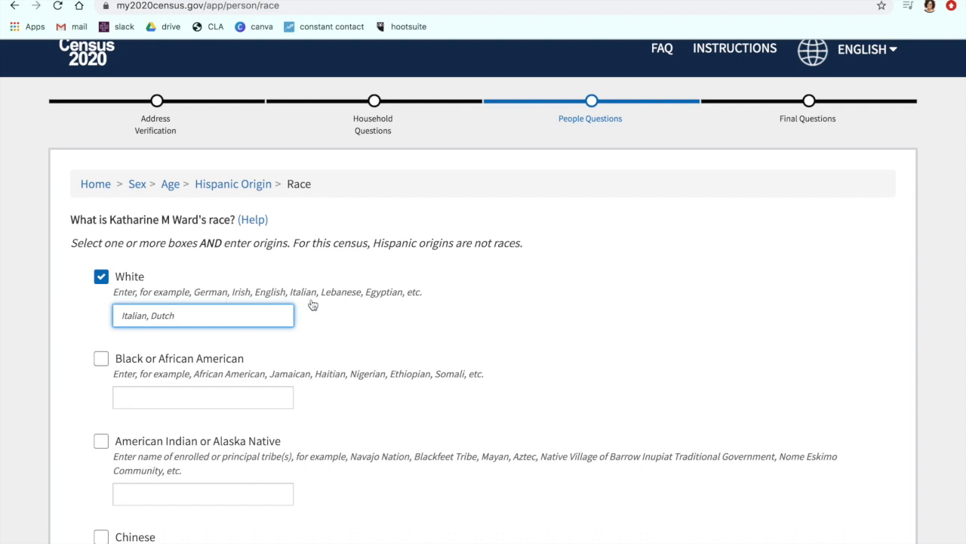
pyautogui.scroll(-1, 355, 327)
pyautogui.scroll(-5, 355, 328)
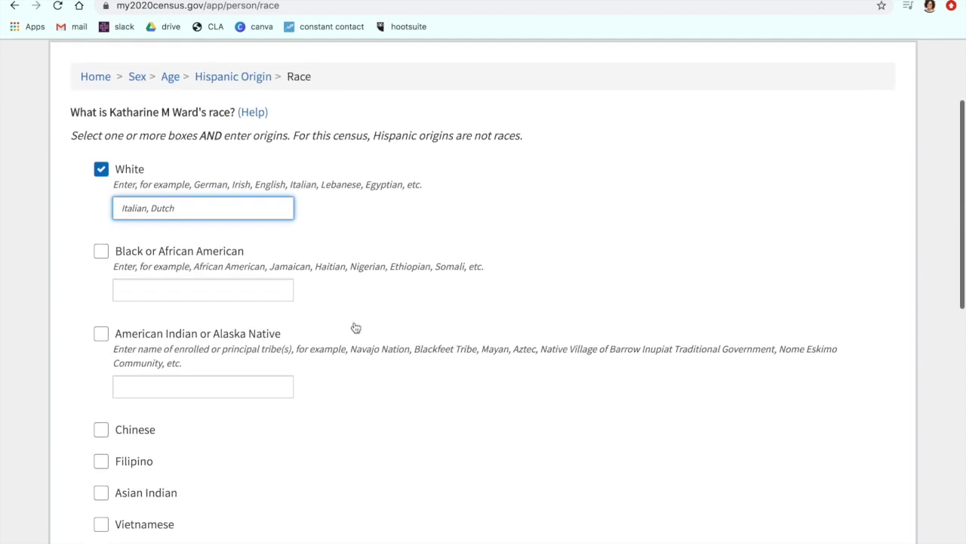
# Step: Submit the respondent's race answer and start the people questions for the second household member
pyautogui.scroll(-4, 355, 326)
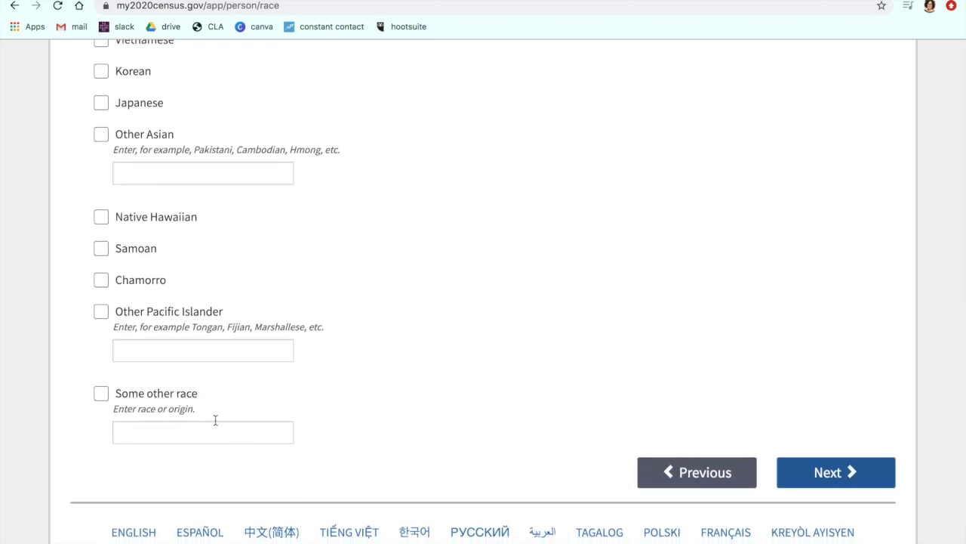
pyautogui.click(812, 468)
pyautogui.scroll(-2, 608, 392)
pyautogui.click(852, 432)
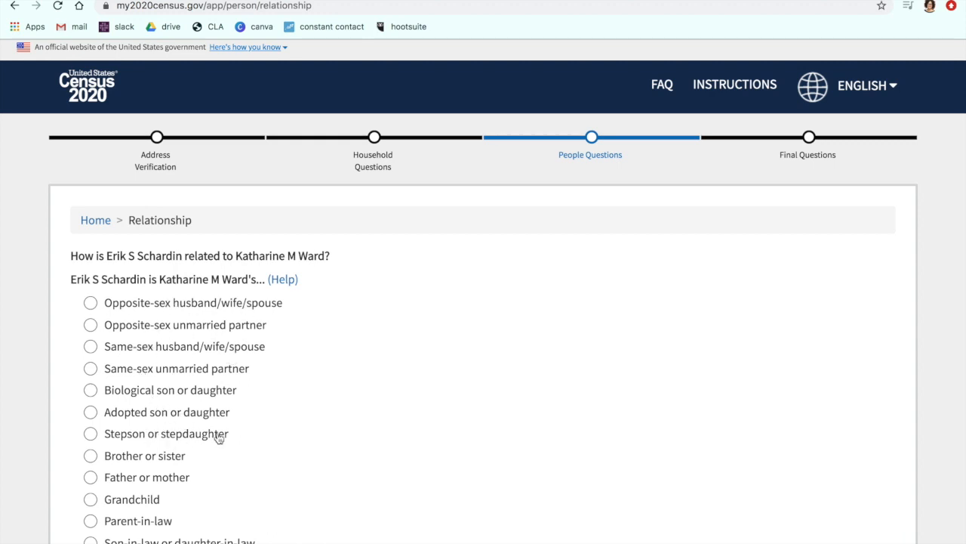
# Step: Submit Opposite-sex unmarried partner as the second person's relationship to the respondent and Male as the sex
pyautogui.scroll(-1, 218, 438)
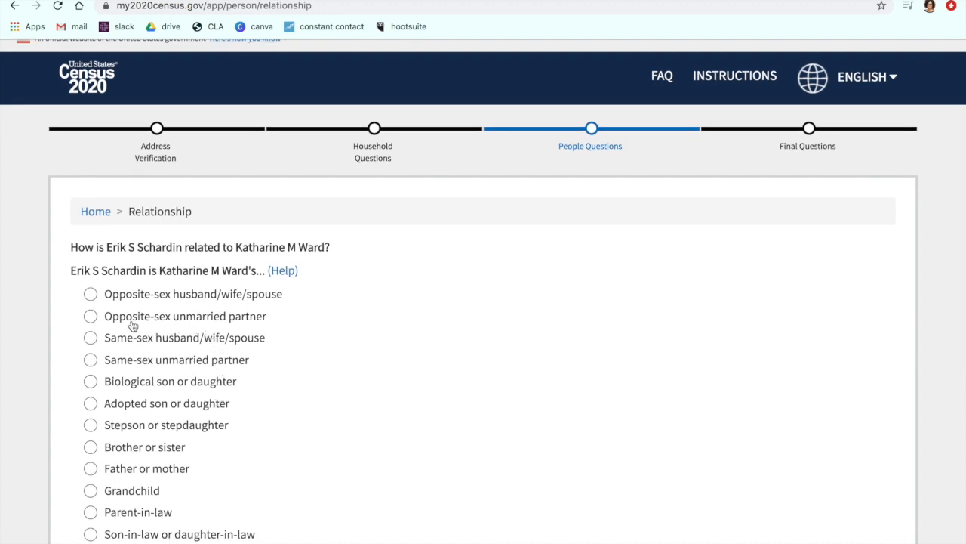
pyautogui.click(91, 317)
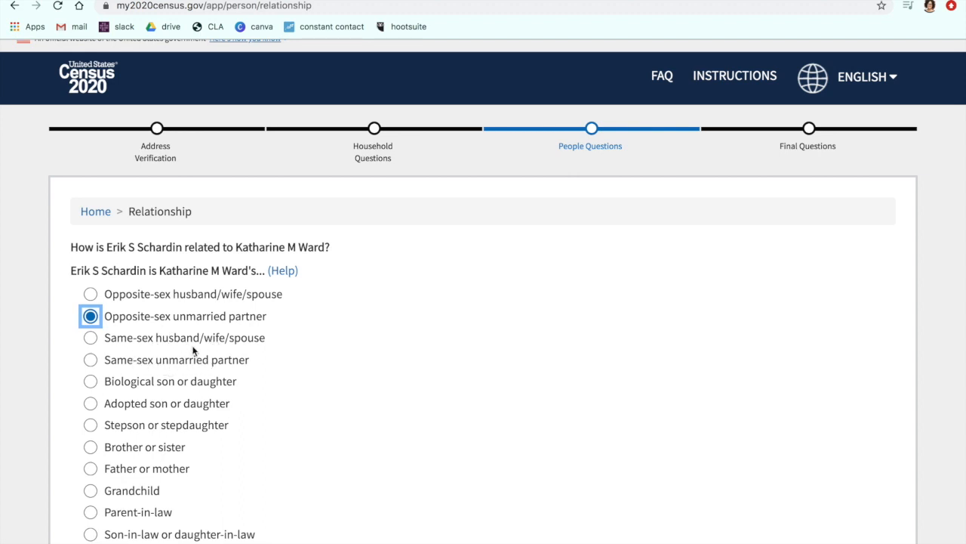
pyautogui.scroll(-1, 199, 420)
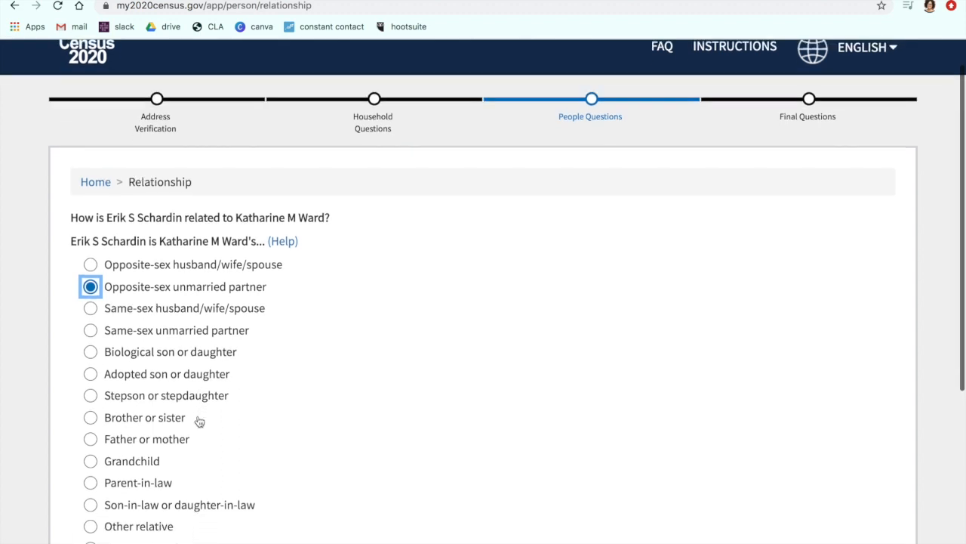
pyautogui.scroll(-3, 199, 419)
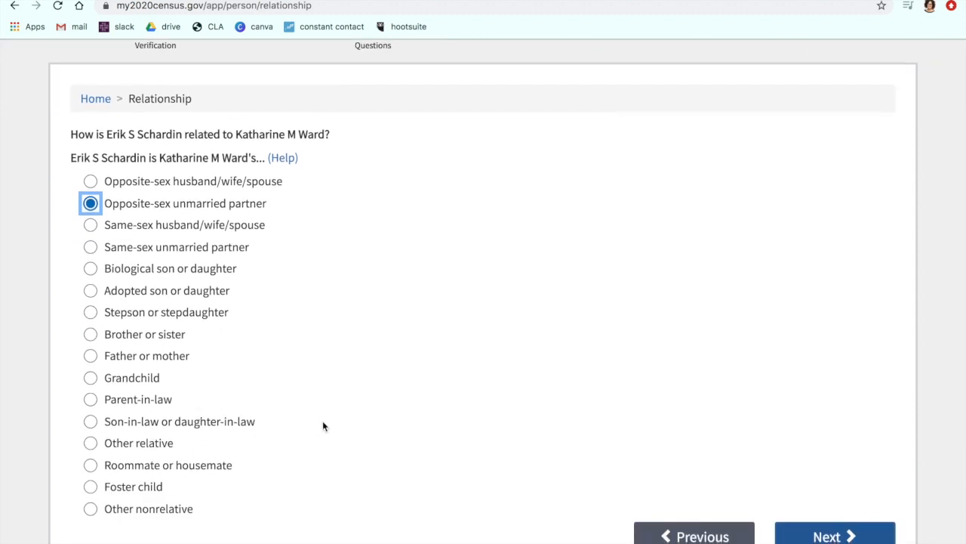
pyautogui.scroll(-1, 336, 285)
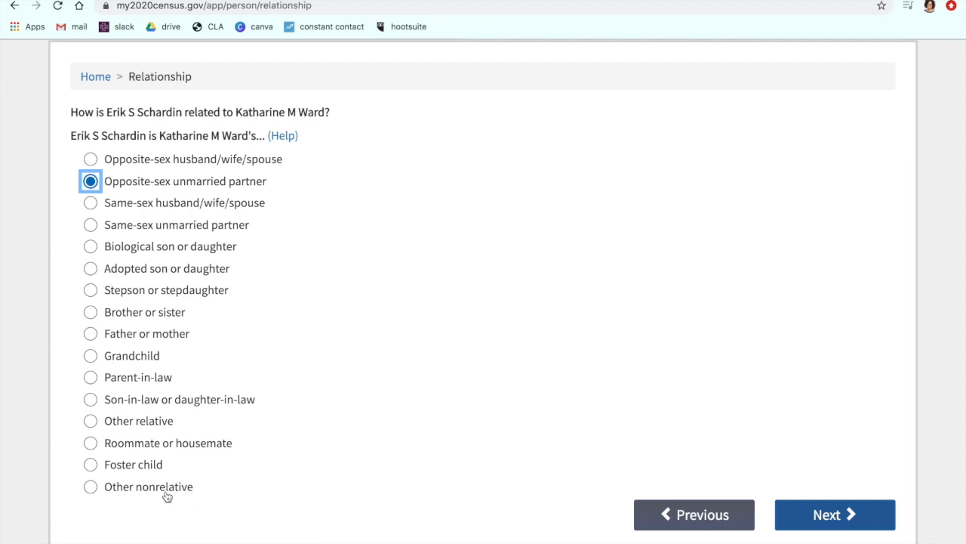
pyautogui.click(827, 520)
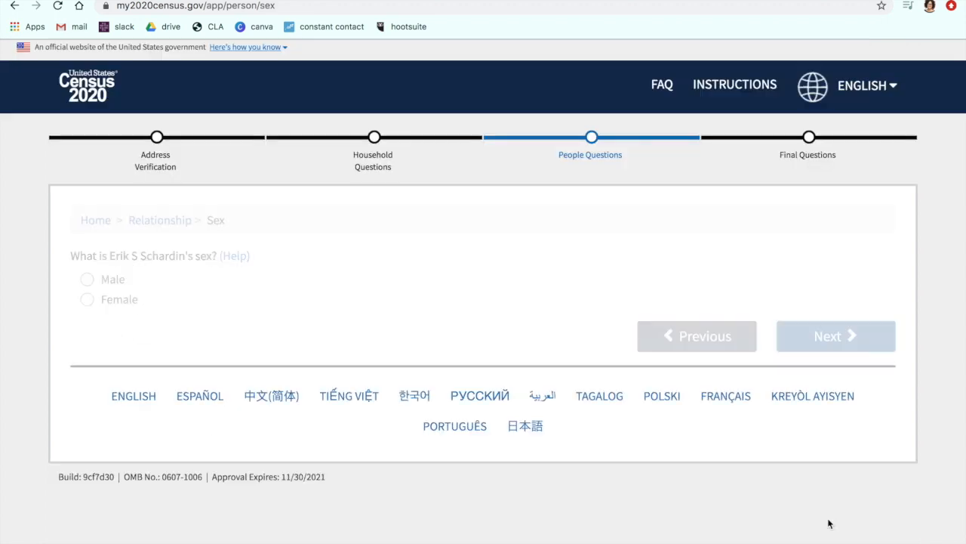
pyautogui.click(87, 278)
pyautogui.click(806, 336)
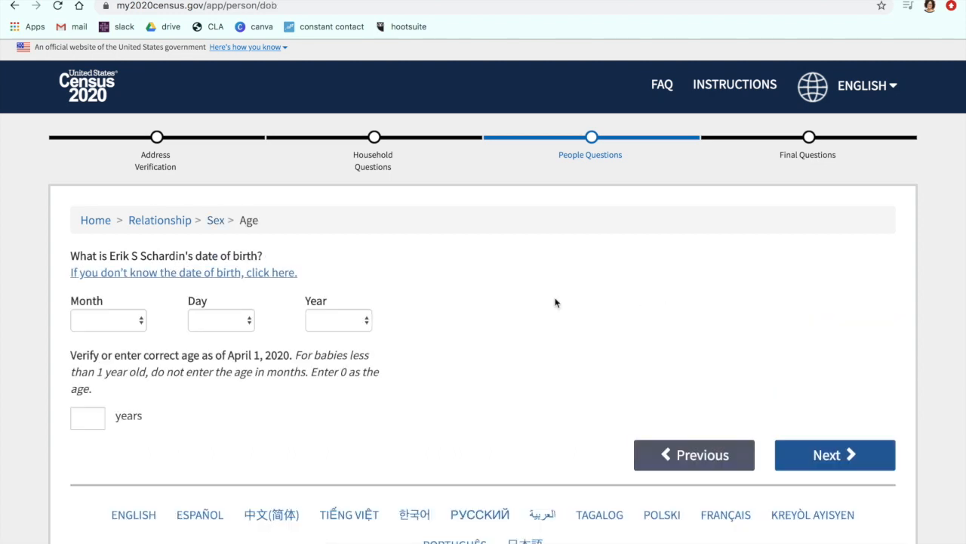
# Step: Choose the month, day and year of the second person's date of birth and submit it with the age
pyautogui.click(133, 320)
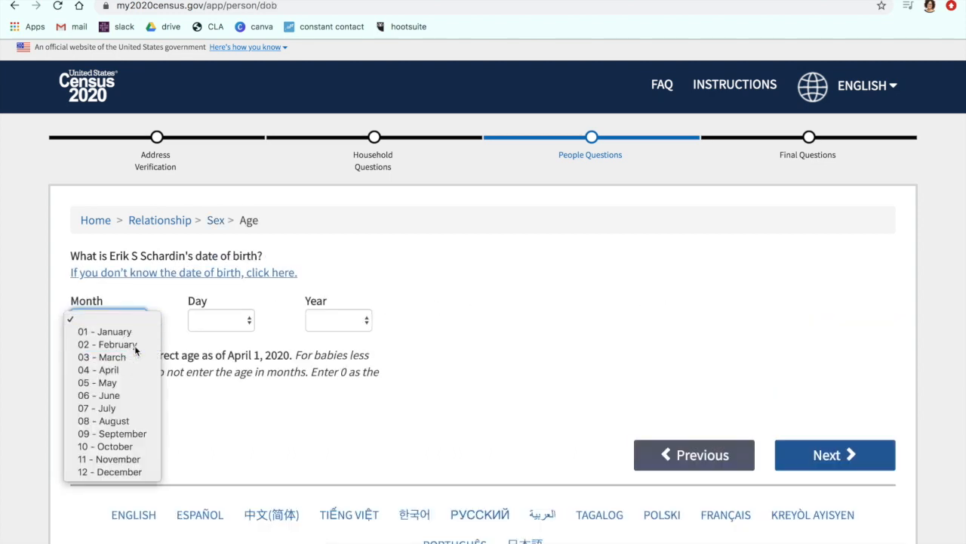
pyautogui.click(133, 343)
pyautogui.click(211, 325)
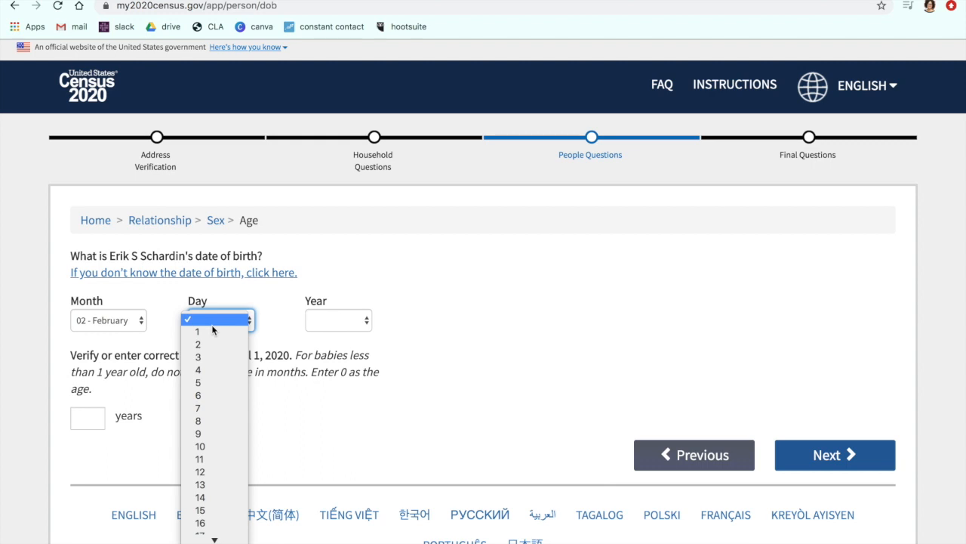
pyautogui.scroll(-5, 219, 497)
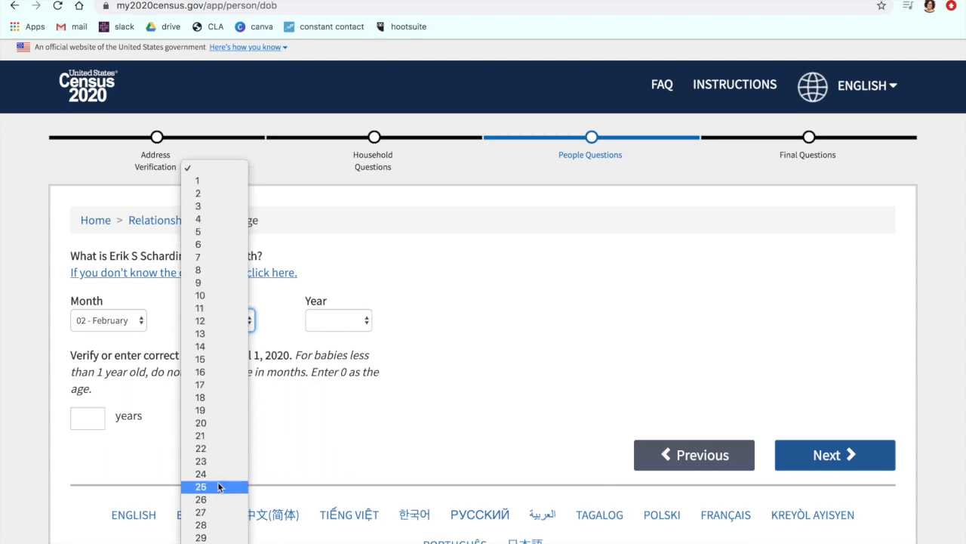
pyautogui.click(216, 512)
pyautogui.click(352, 321)
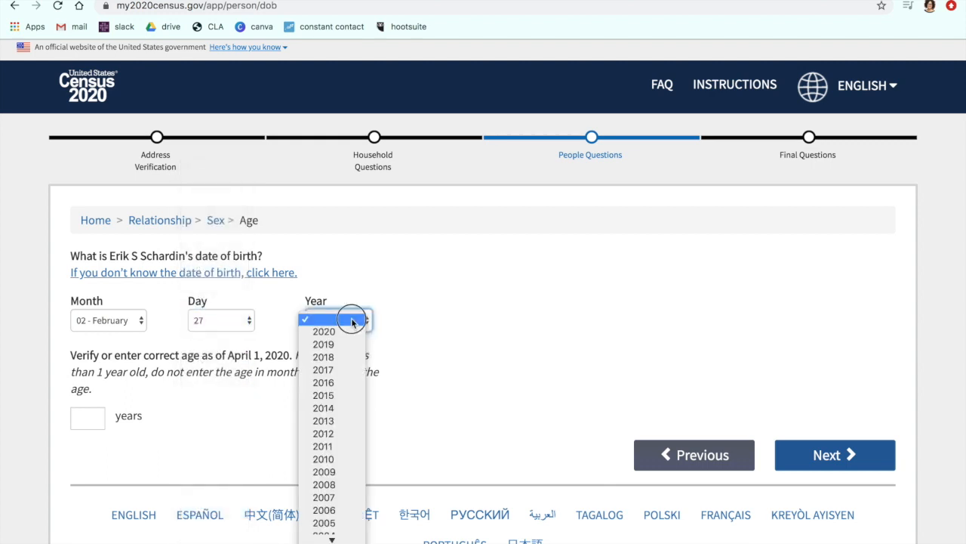
pyautogui.scroll(-5, 338, 433)
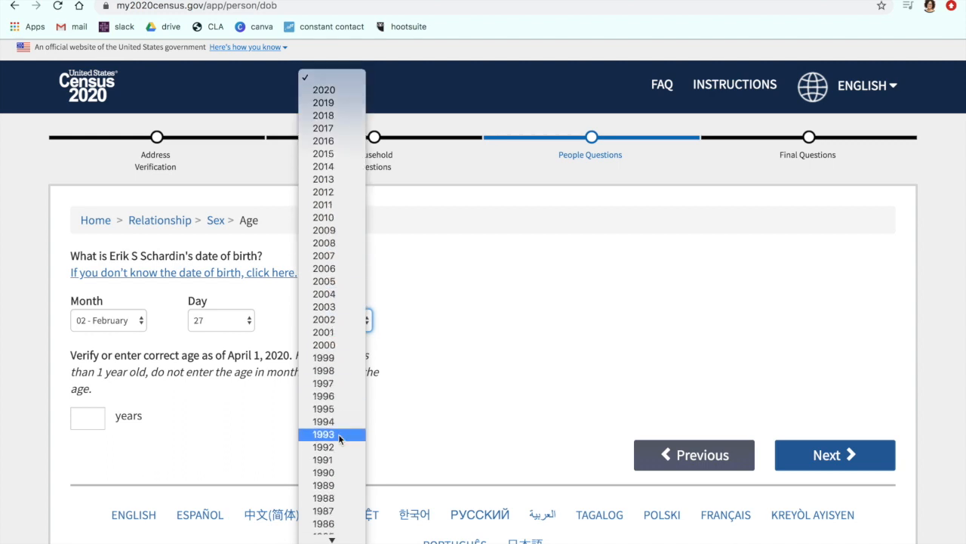
pyautogui.scroll(-3, 339, 434)
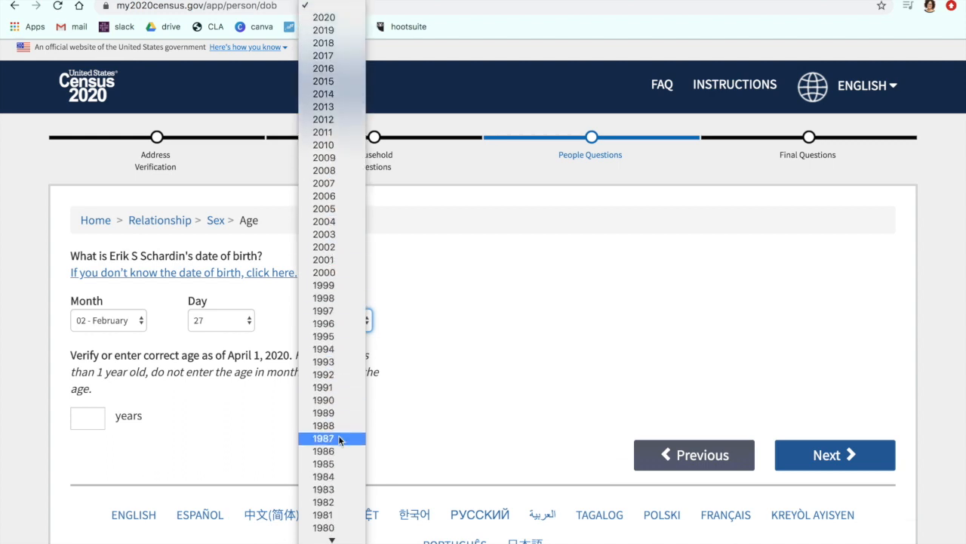
pyautogui.click(339, 413)
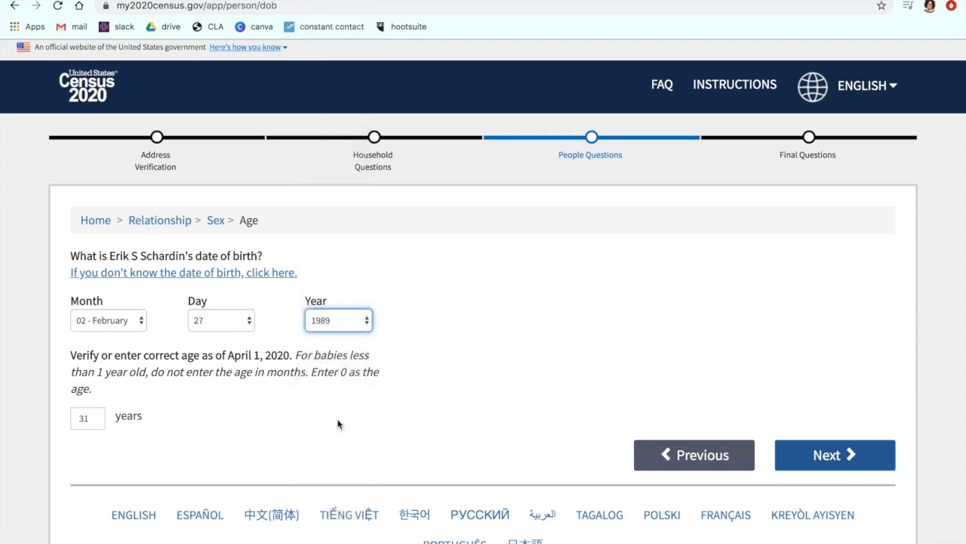
pyautogui.click(825, 454)
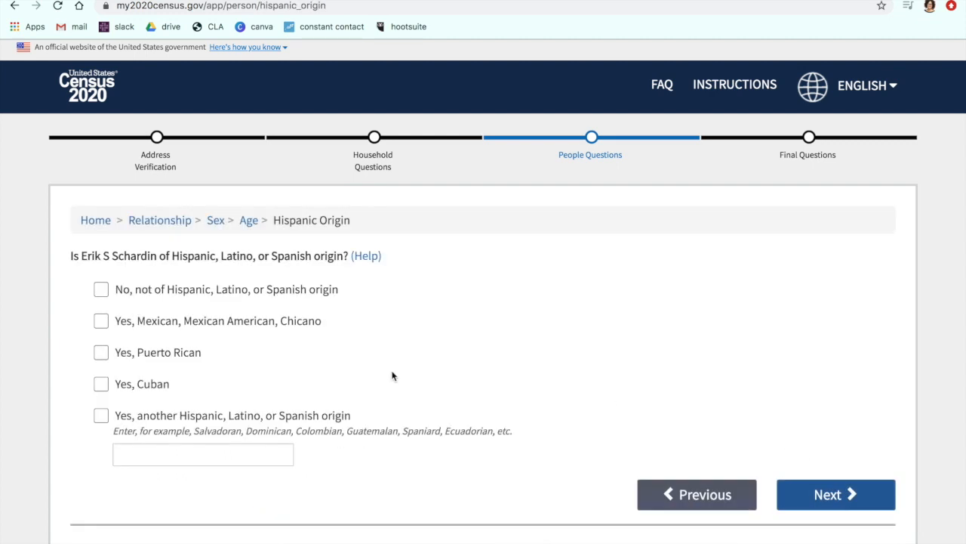
# Step: Answer that the second person is not of Hispanic, Latino, or Spanish origin, and submit White as the race with origins Hungarian, German
pyautogui.click(102, 295)
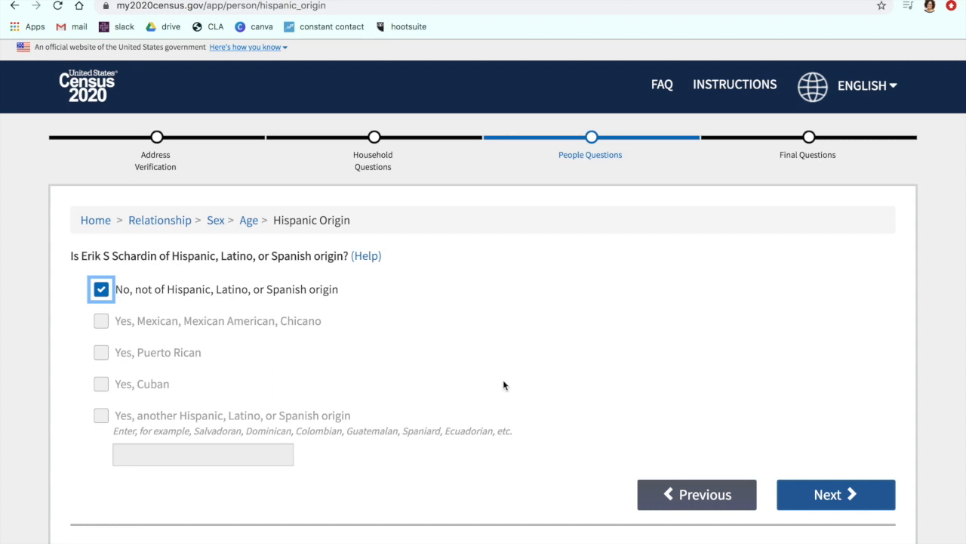
pyautogui.click(830, 491)
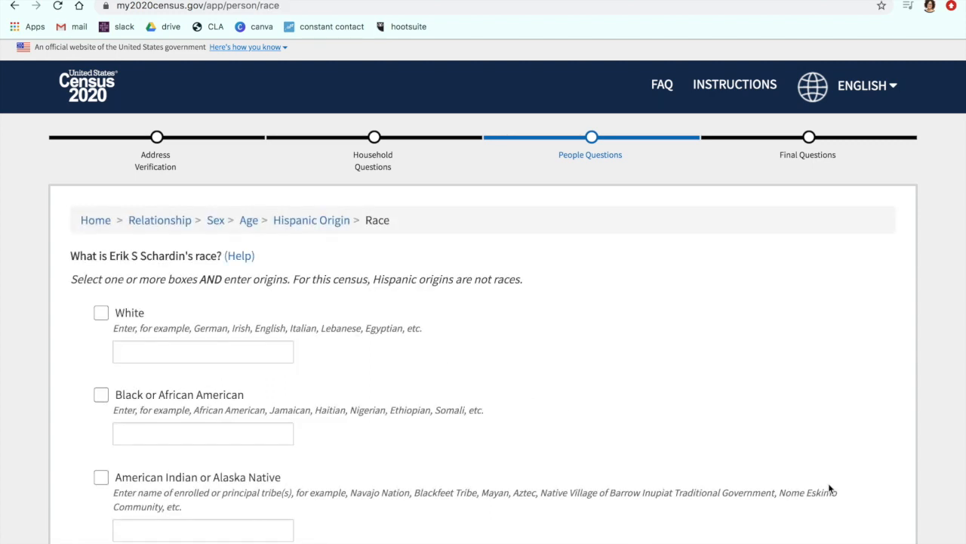
pyautogui.click(101, 314)
pyautogui.click(145, 349)
pyautogui.write('Hunga')
pyautogui.write('rian, ger')
pyautogui.write('erman')
pyautogui.click(320, 368)
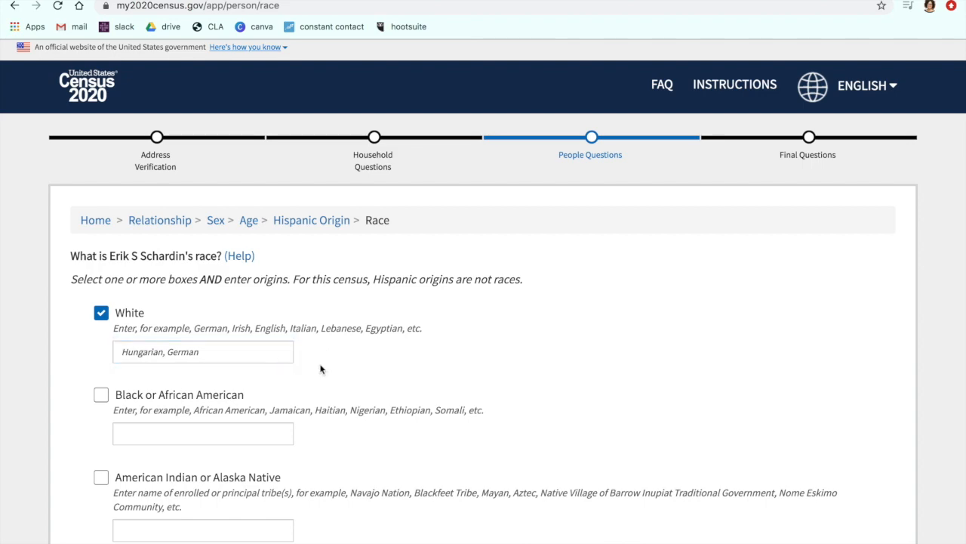
pyautogui.scroll(-7, 320, 369)
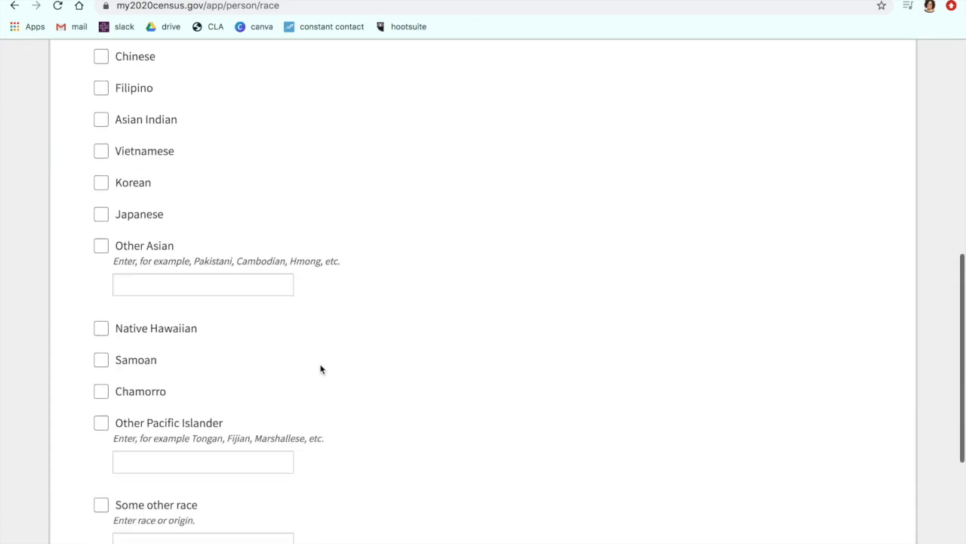
pyautogui.scroll(-3, 320, 369)
pyautogui.click(837, 427)
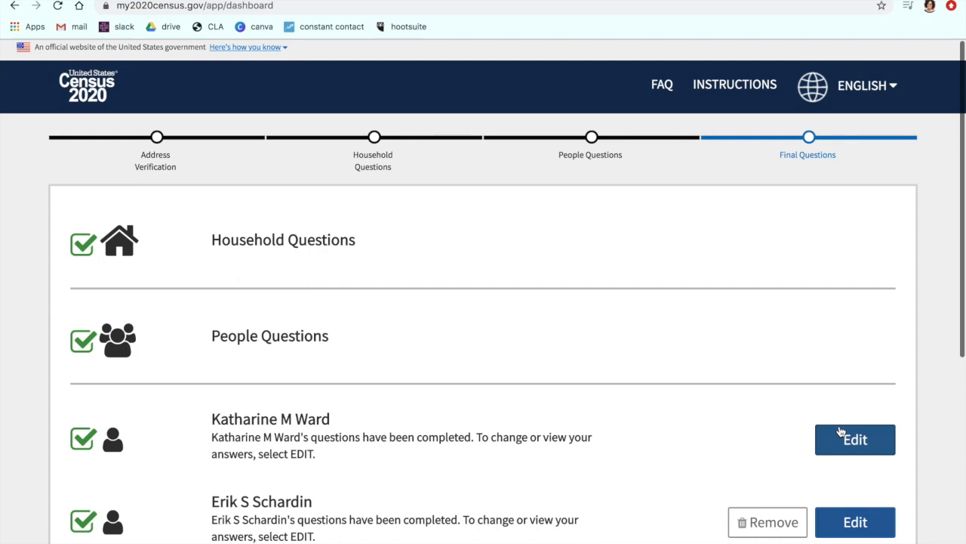
# Step: Start the final questions and answer None of the above for people who usually live or stay somewhere else
pyautogui.scroll(-3, 735, 378)
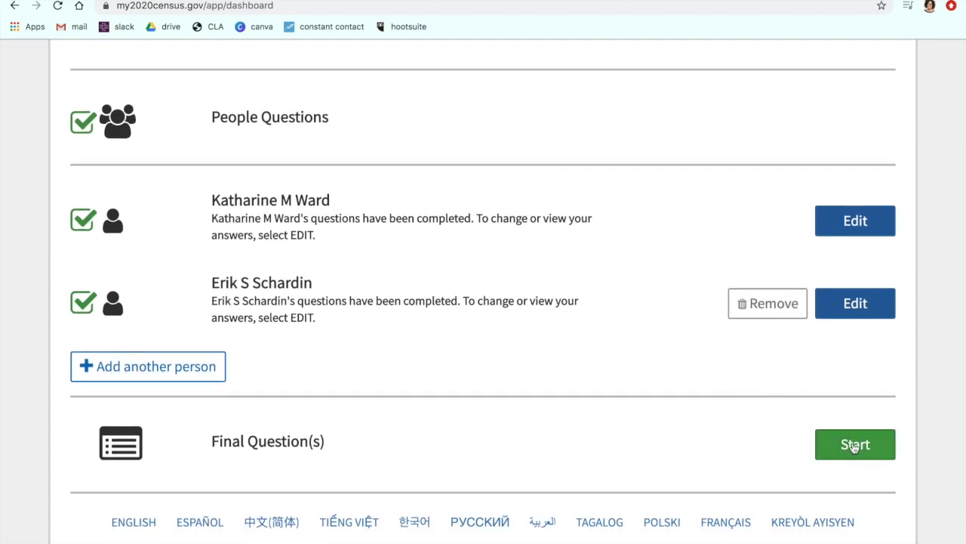
pyautogui.click(853, 446)
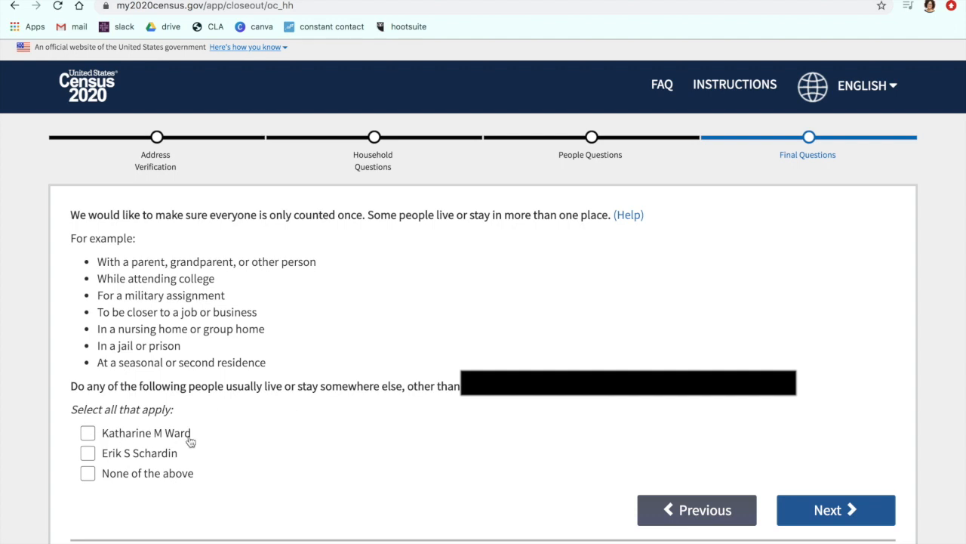
pyautogui.click(88, 477)
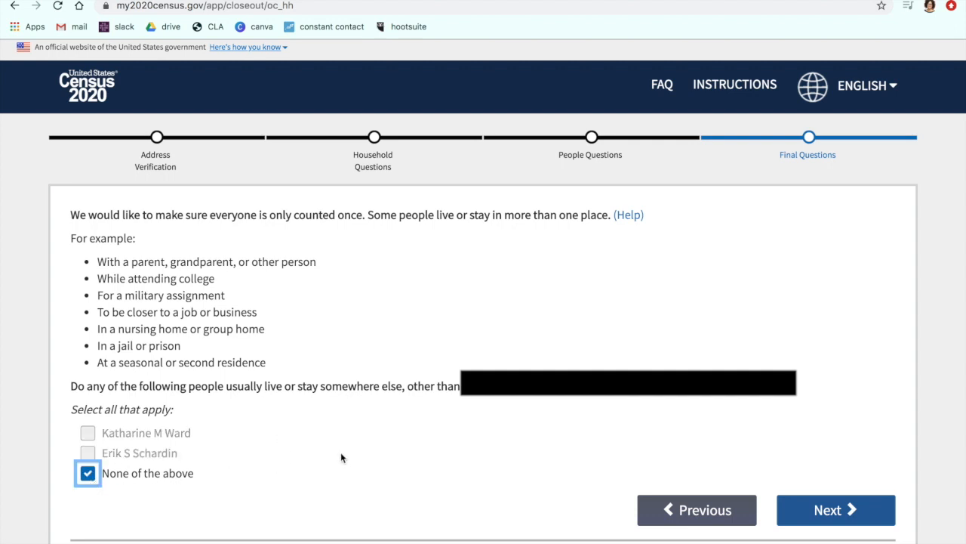
pyautogui.click(809, 511)
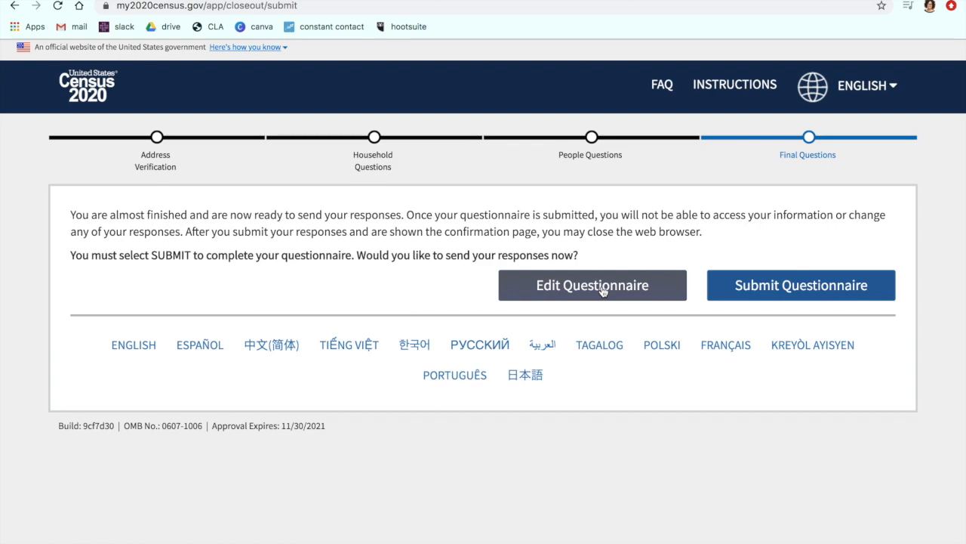
# Step: Submit the completed questionnaire and generate a PDF of the confirmation page for saving or printing
pyautogui.click(760, 292)
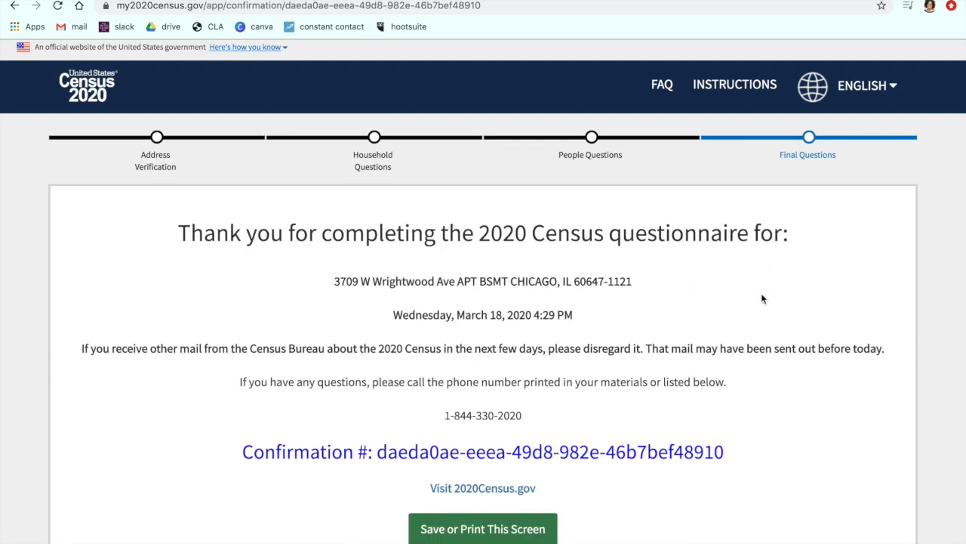
pyautogui.scroll(-1, 761, 339)
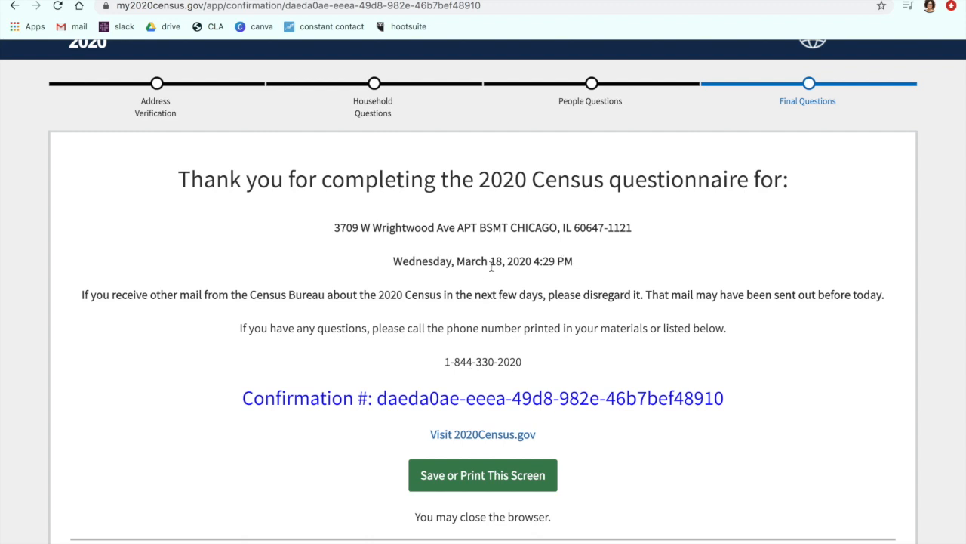
pyautogui.click(511, 482)
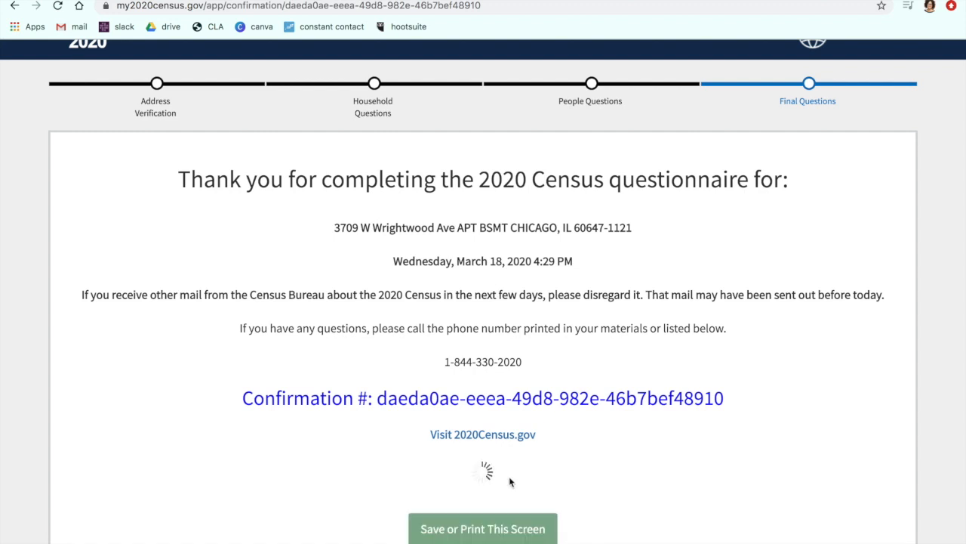